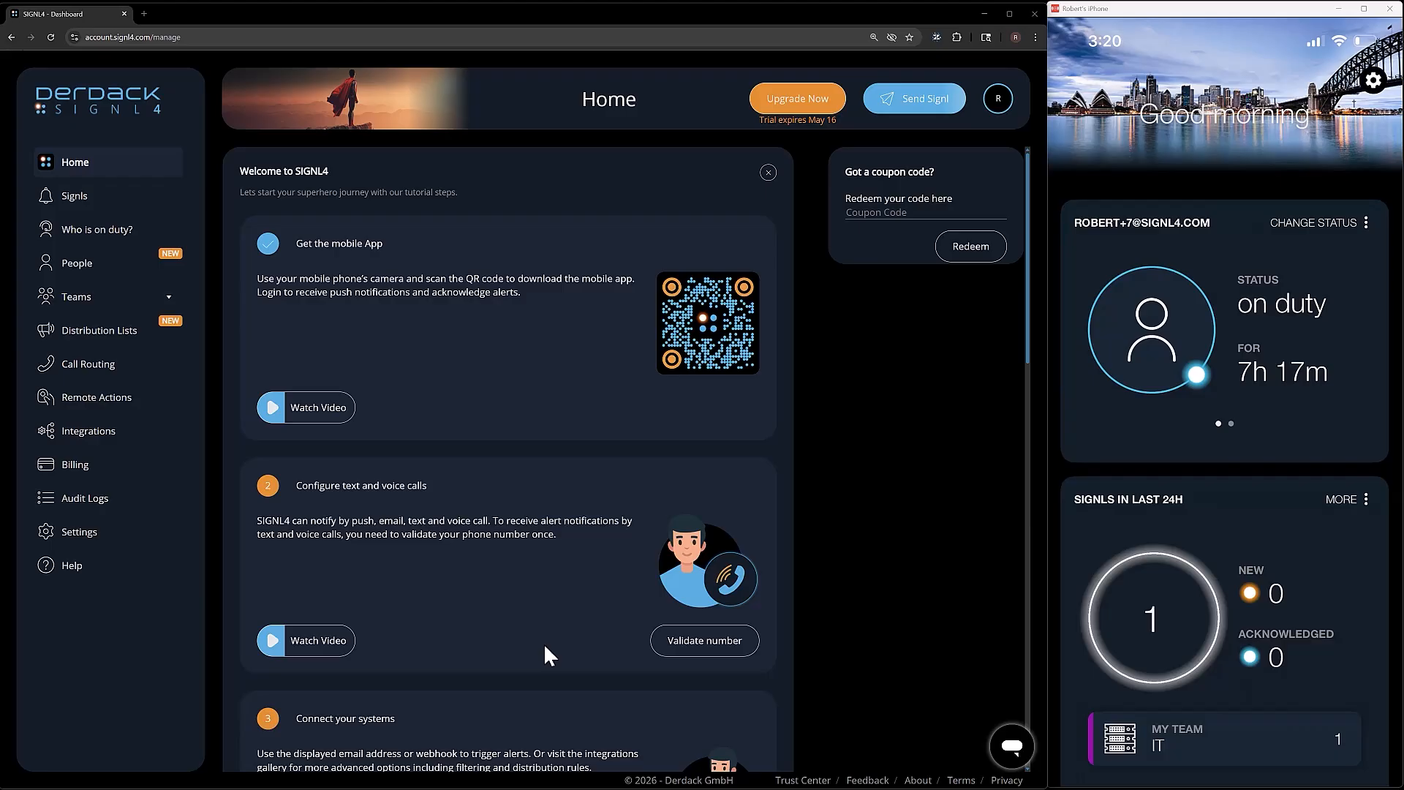
# - Open the Signaling settings card on My Profile from the R avatar menu
pyautogui.click(1006, 104)
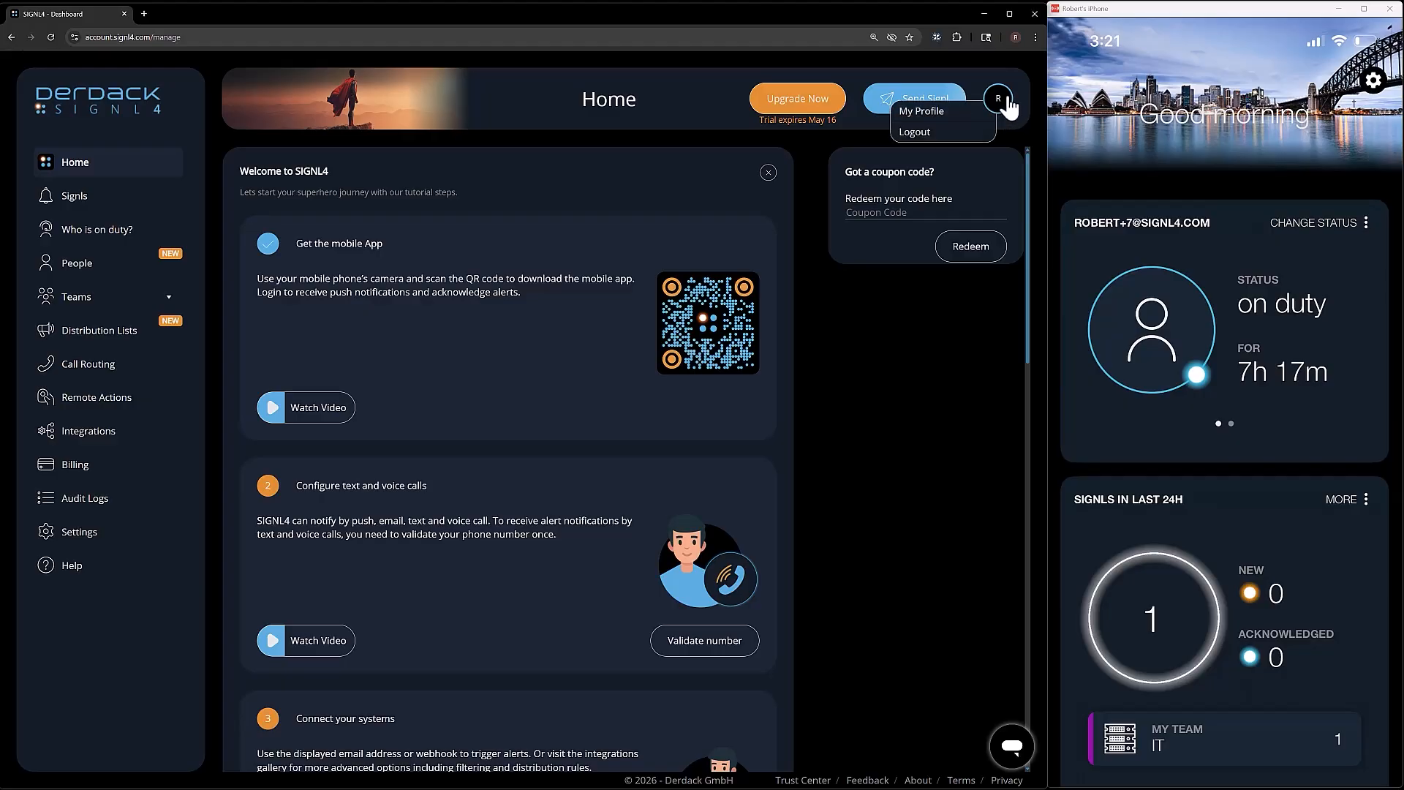
pyautogui.click(969, 116)
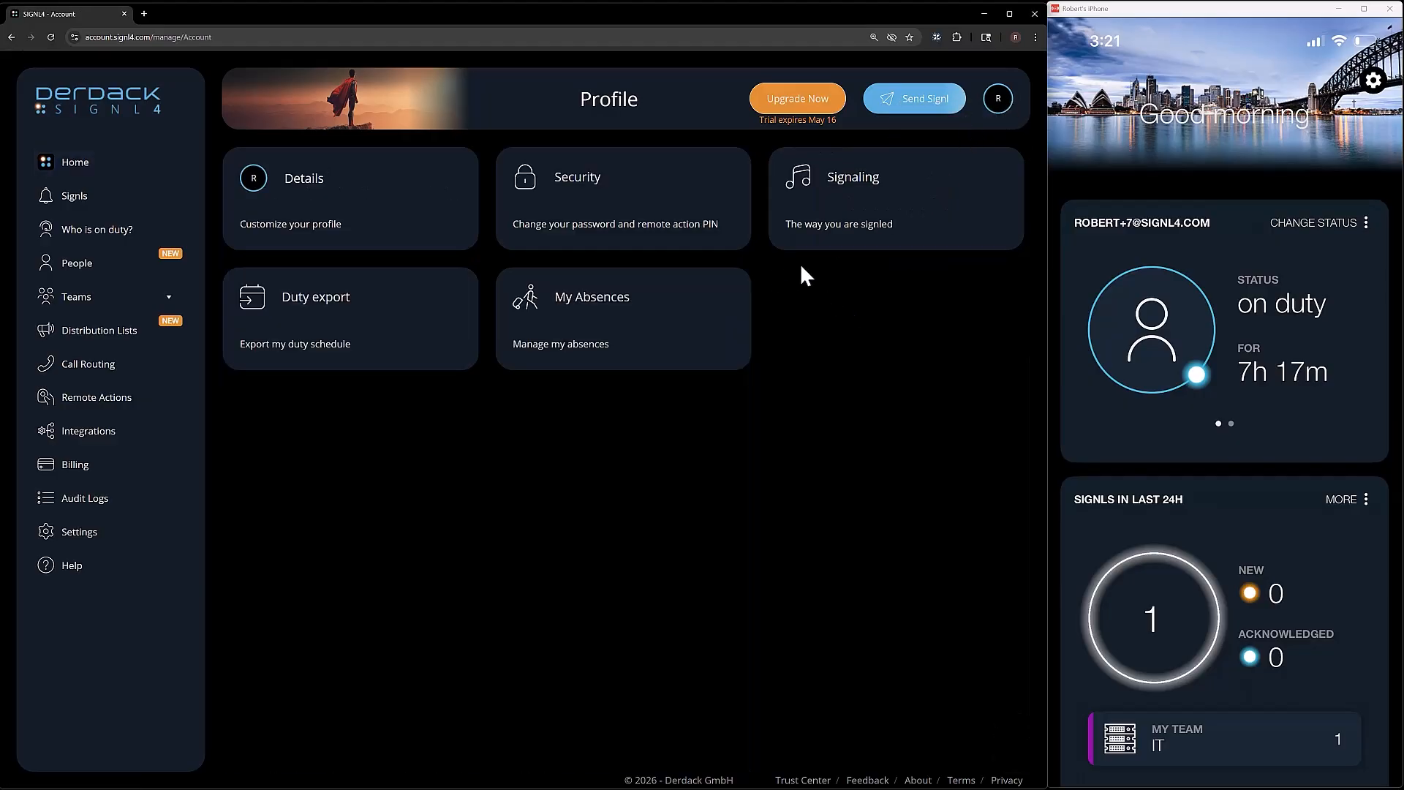
pyautogui.click(840, 231)
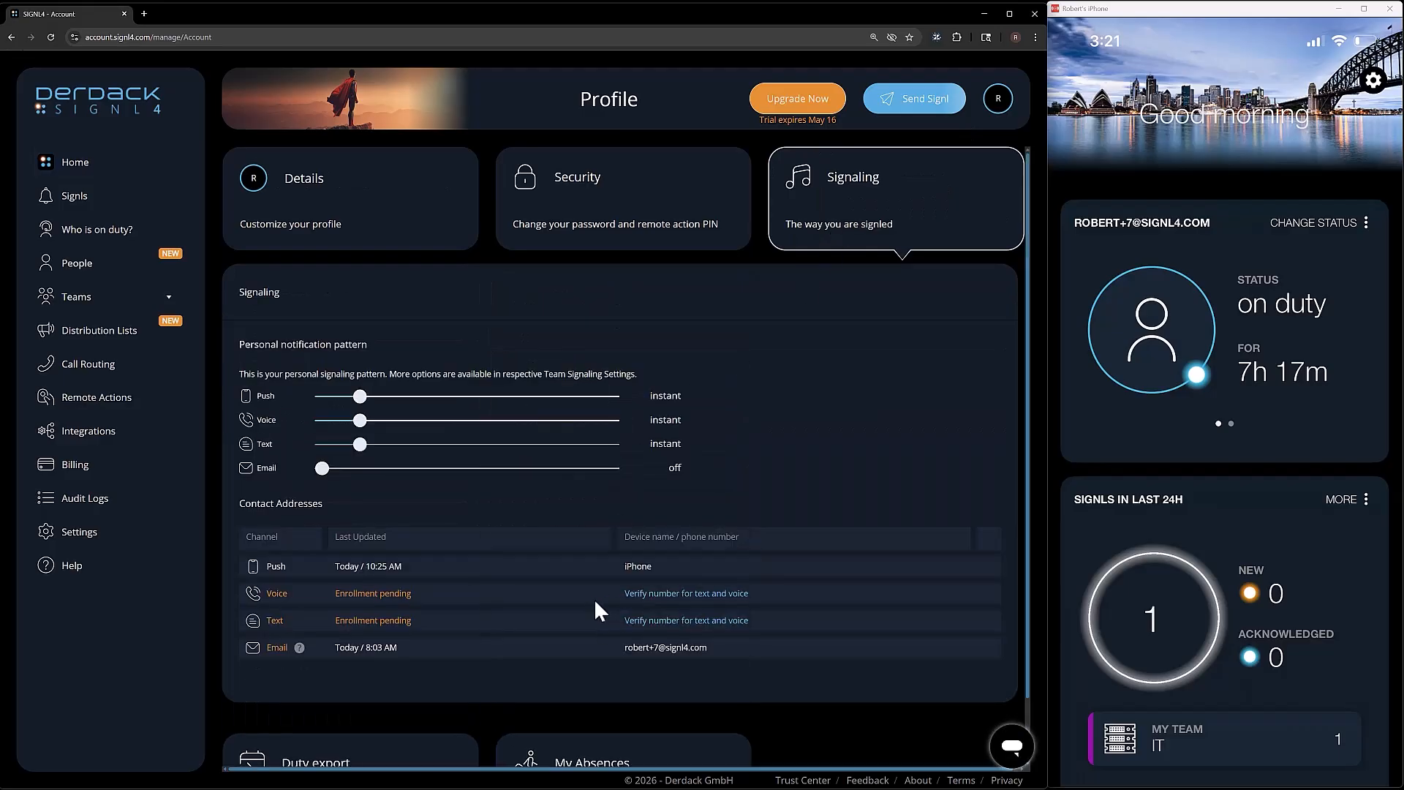
# - Enter a United States phone number and request a verification code by text
pyautogui.click(645, 596)
pyautogui.click(351, 390)
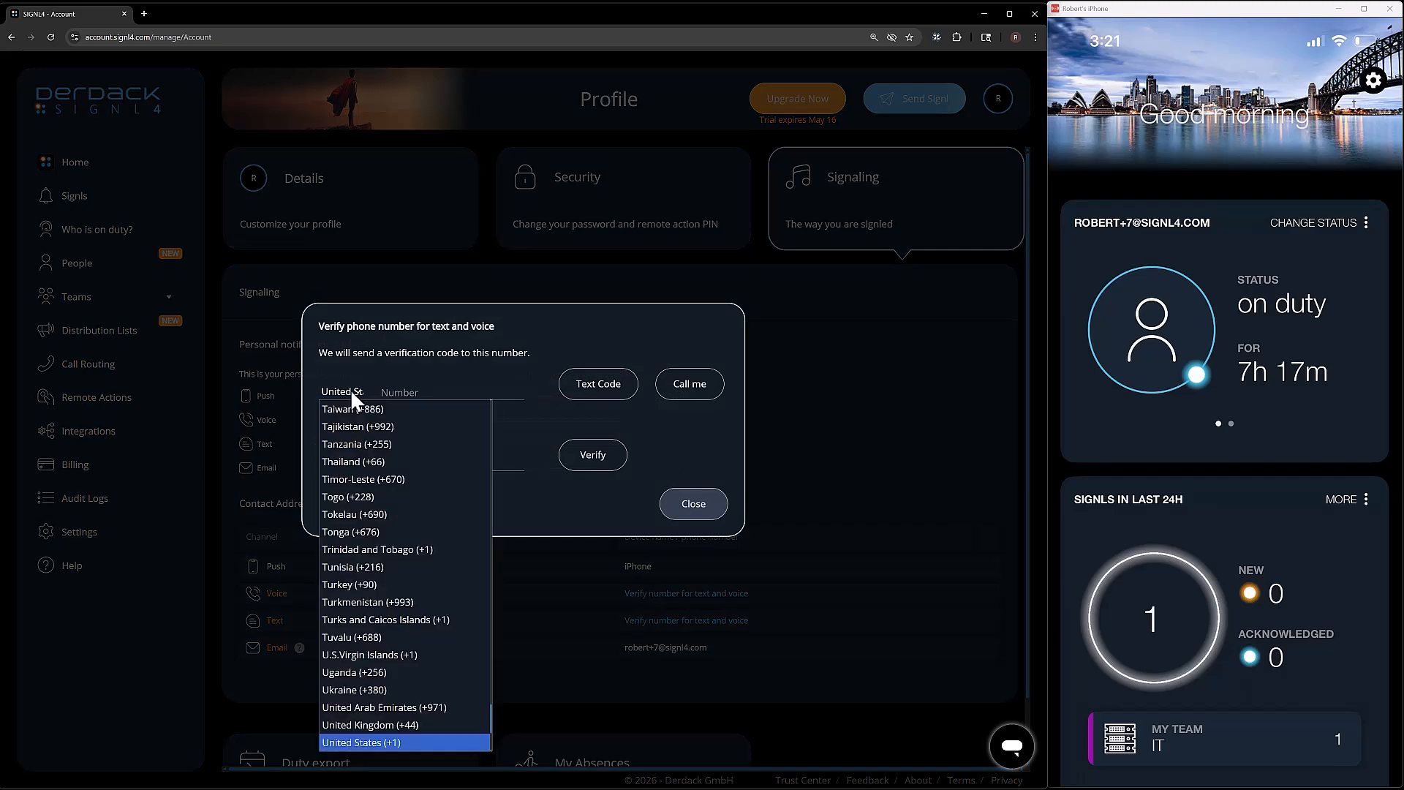
pyautogui.click(375, 739)
pyautogui.click(417, 393)
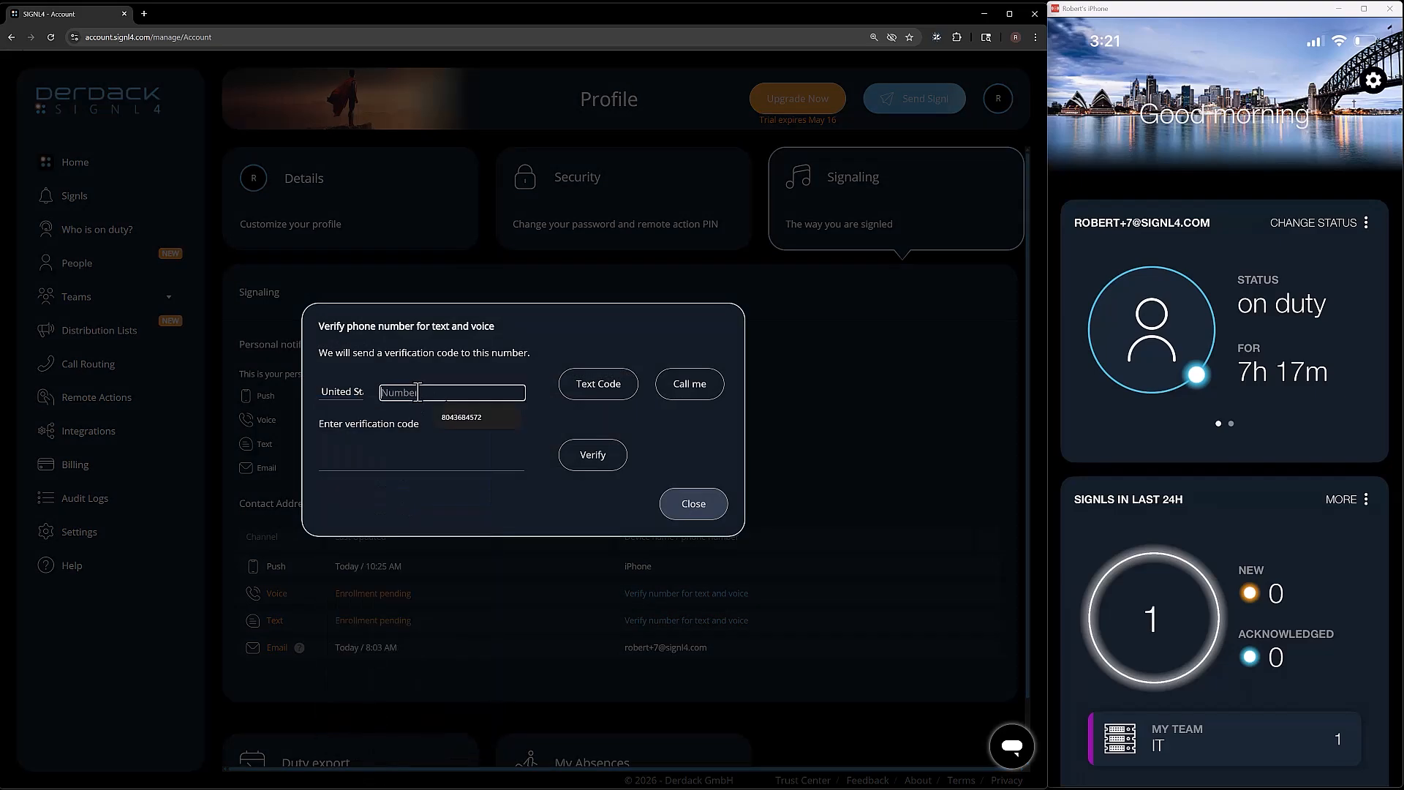
pyautogui.click(462, 414)
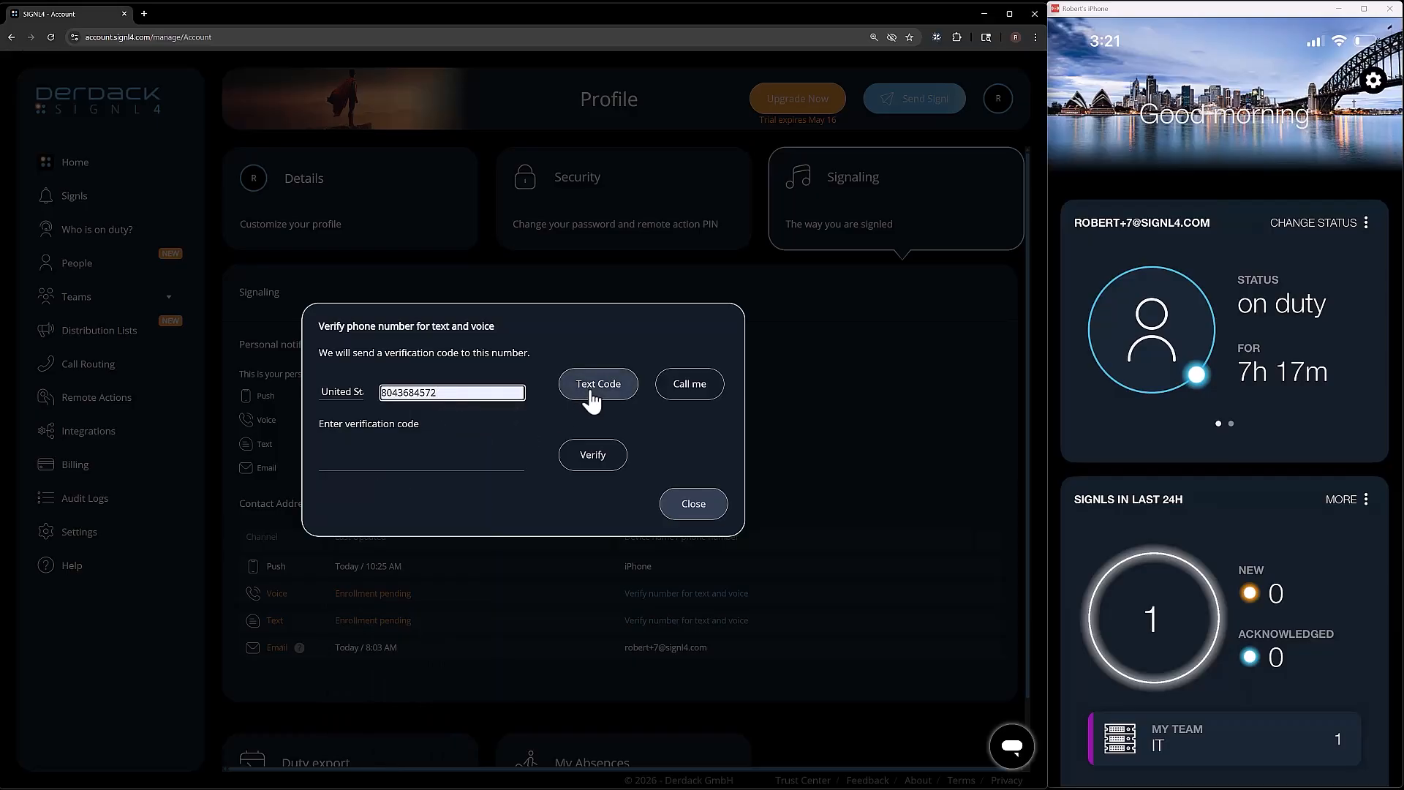
pyautogui.click(609, 393)
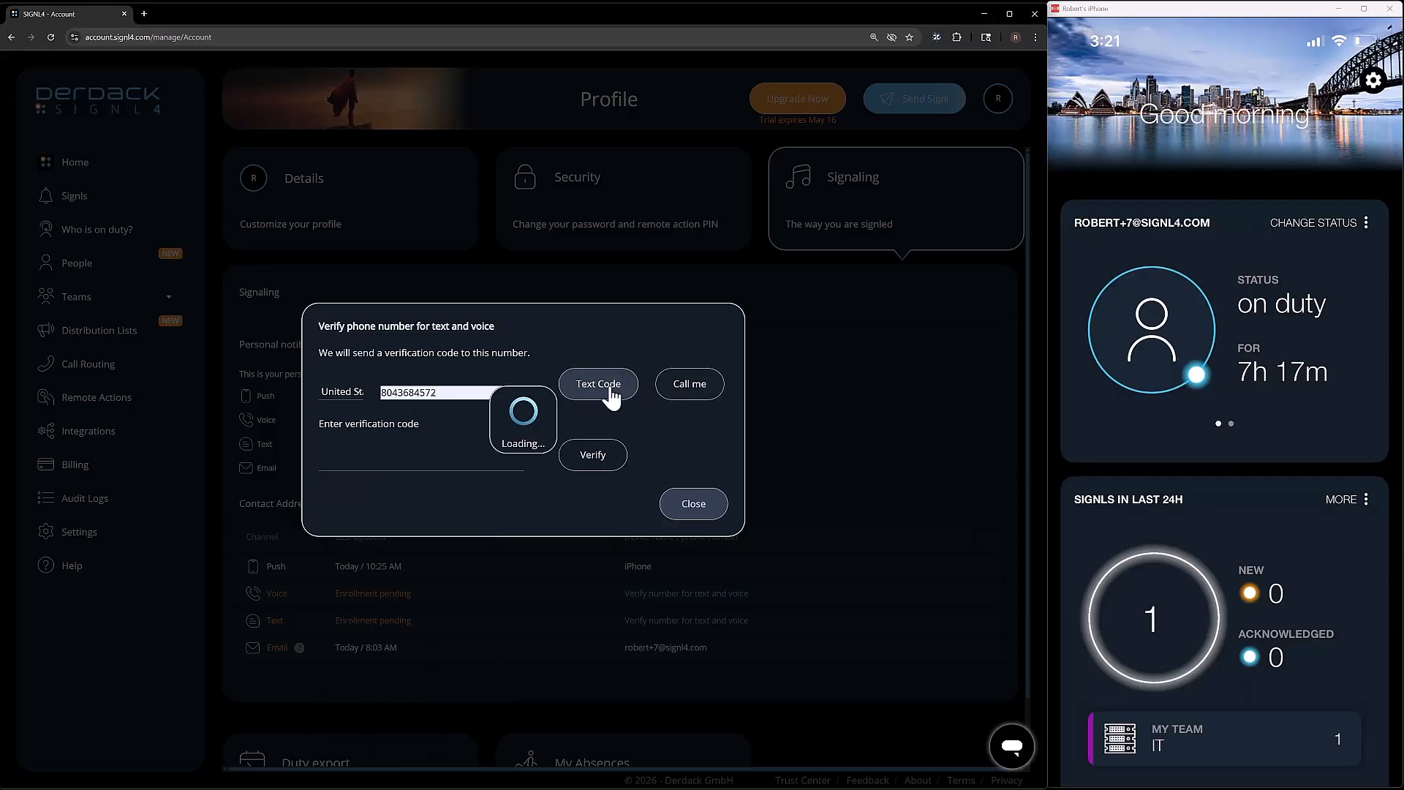
# - Enter the texted verification code and submit it to verify the number
pyautogui.click(379, 475)
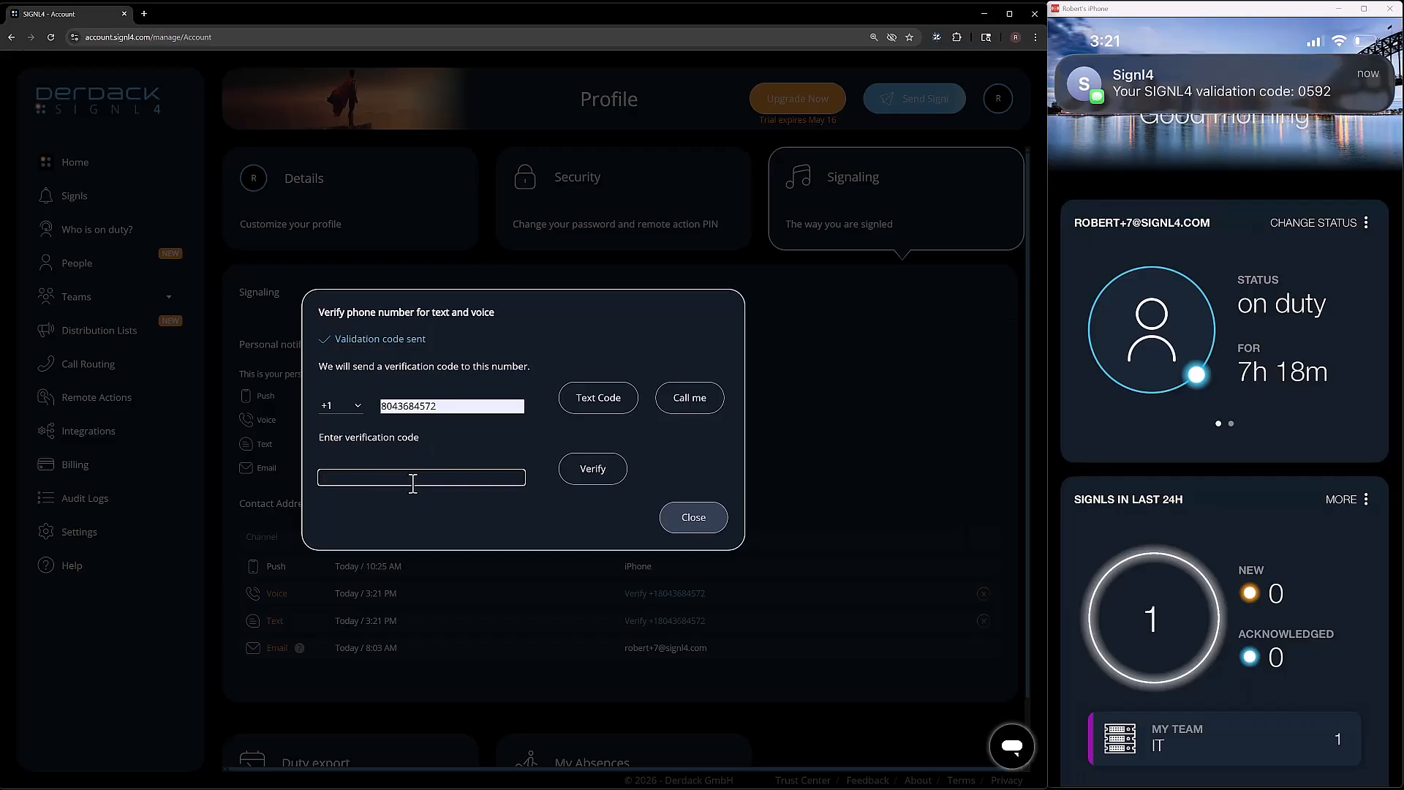
pyautogui.click(592, 469)
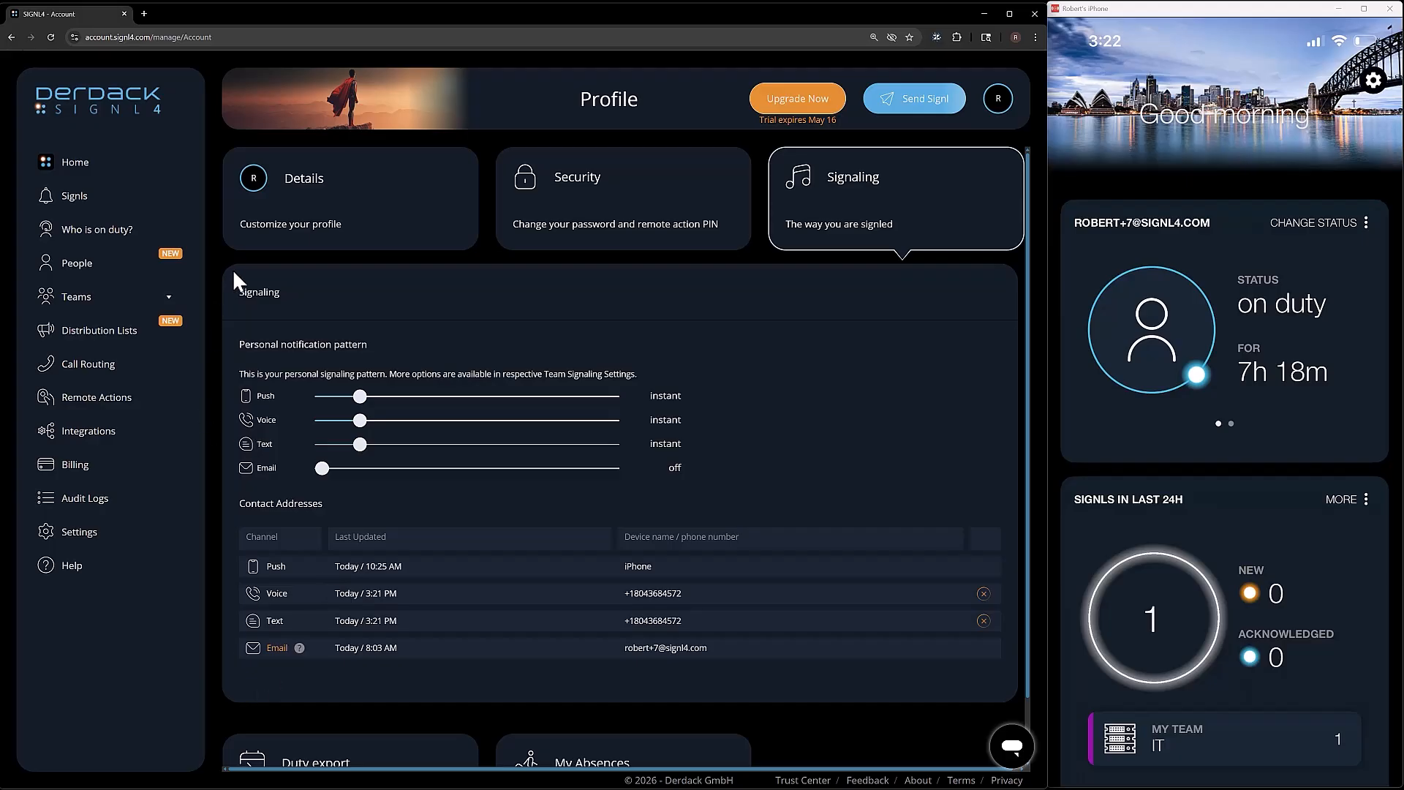
# - Copy the dedicated mail address of the installed SMTP Mail integration
pyautogui.click(95, 436)
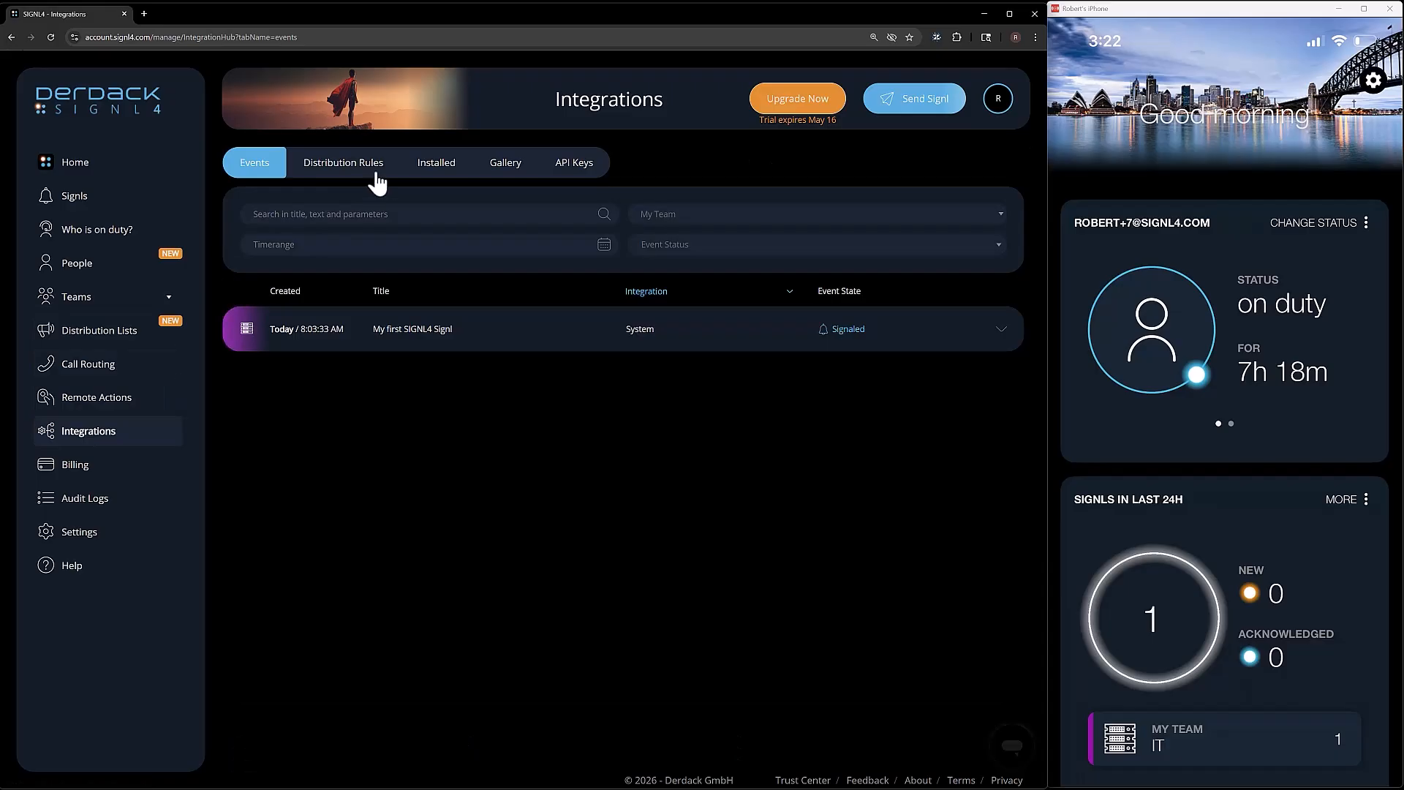
pyautogui.click(500, 173)
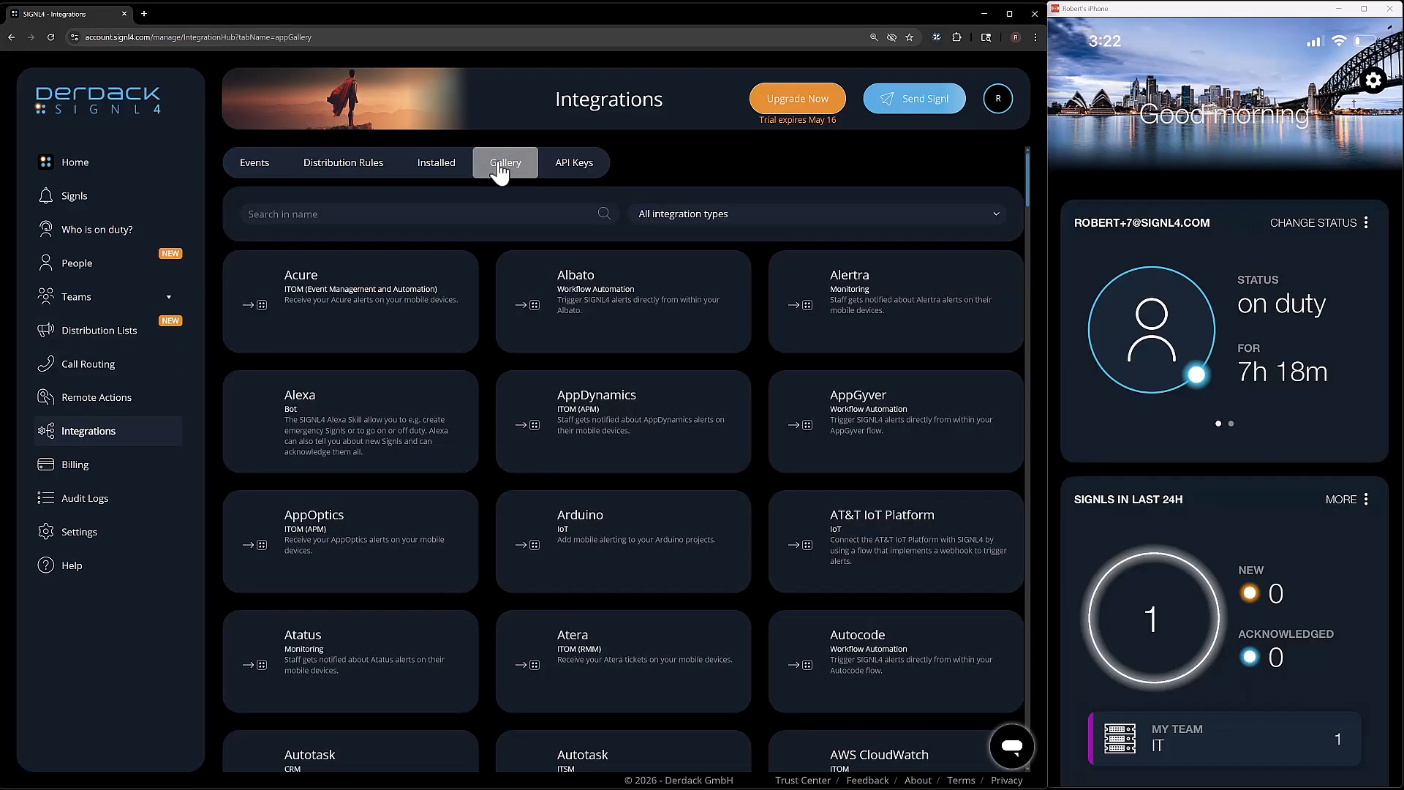
pyautogui.click(445, 171)
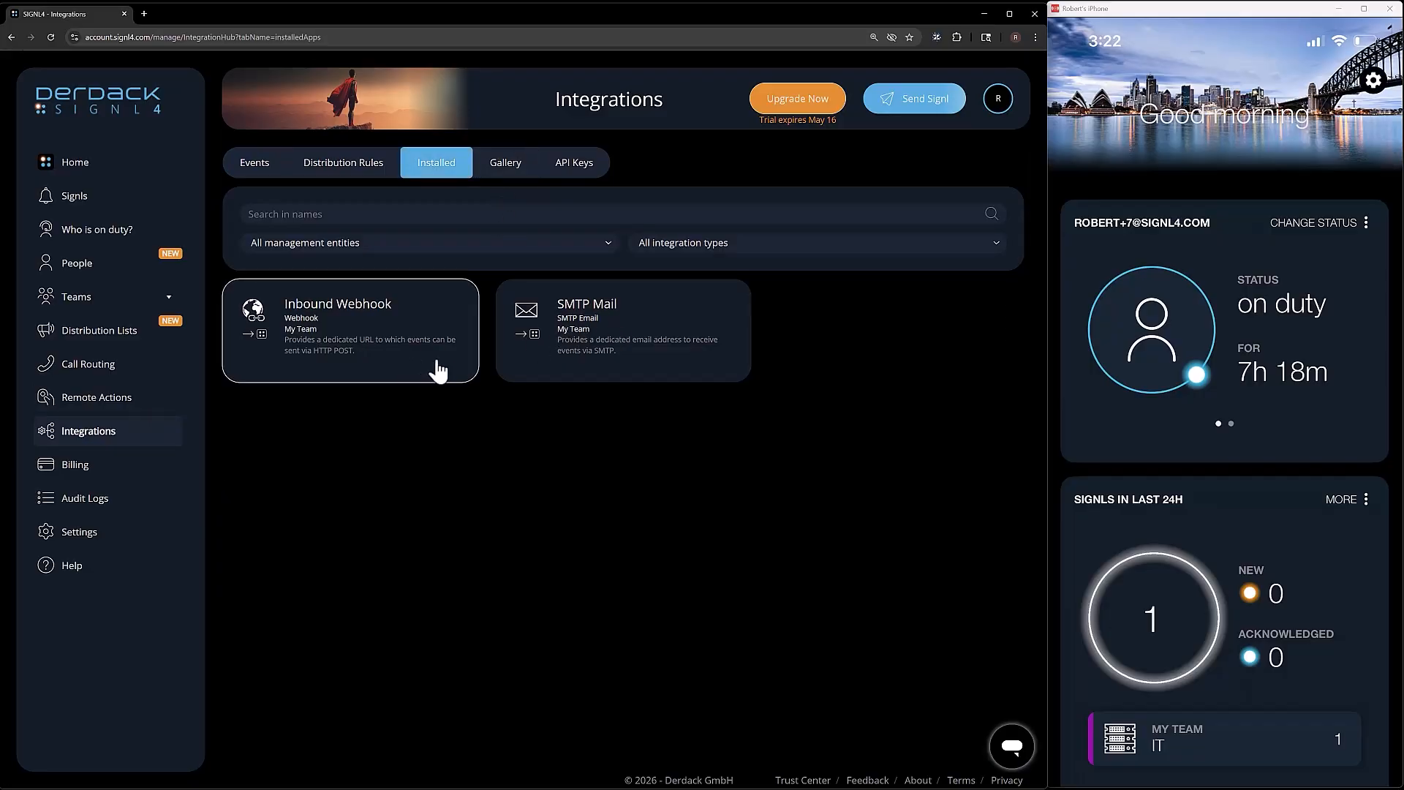
pyautogui.click(573, 371)
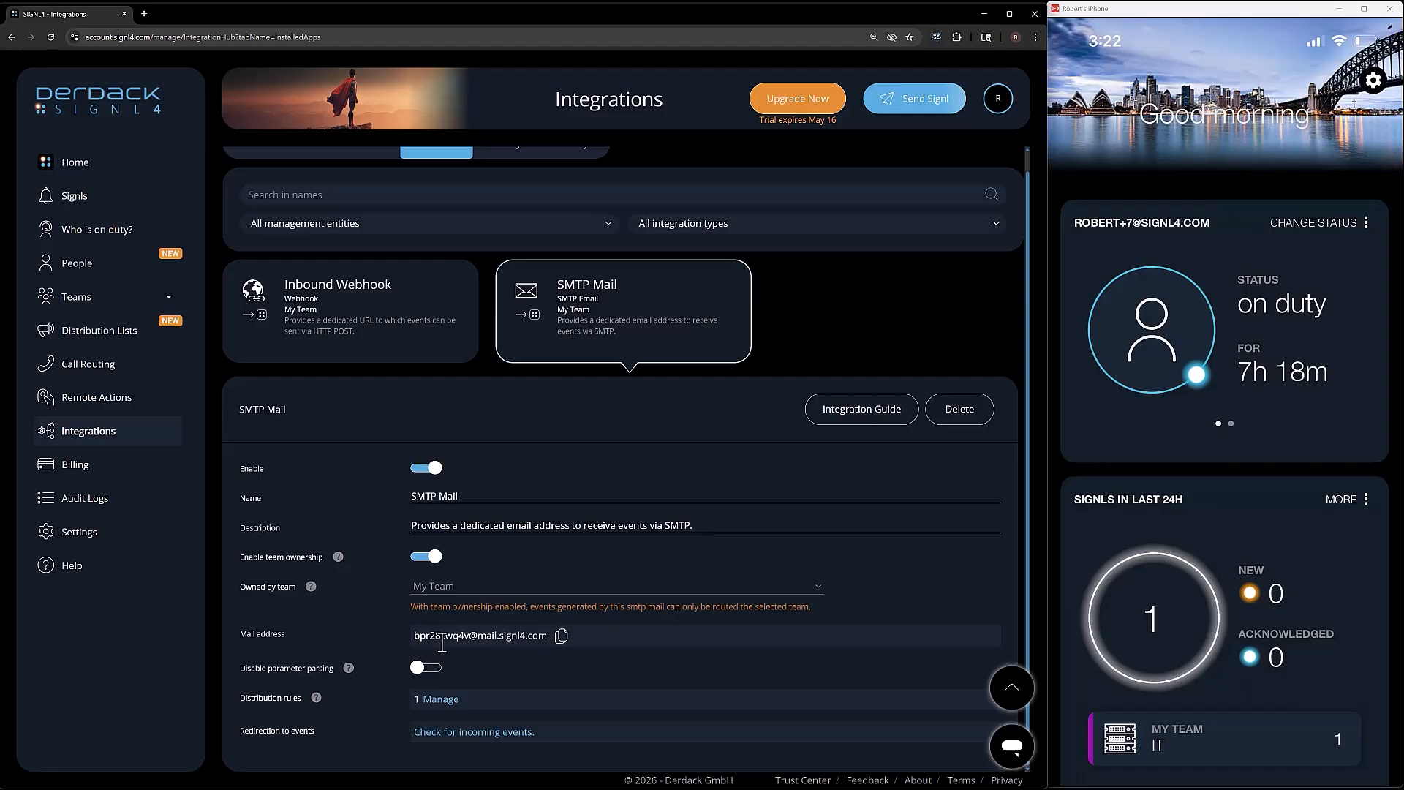
pyautogui.click(560, 635)
# - Send the 'Outlook is down' email to the SMTP Mail integration address
pyautogui.moveTo(1002, 344); pyautogui.dragTo(662, 248)
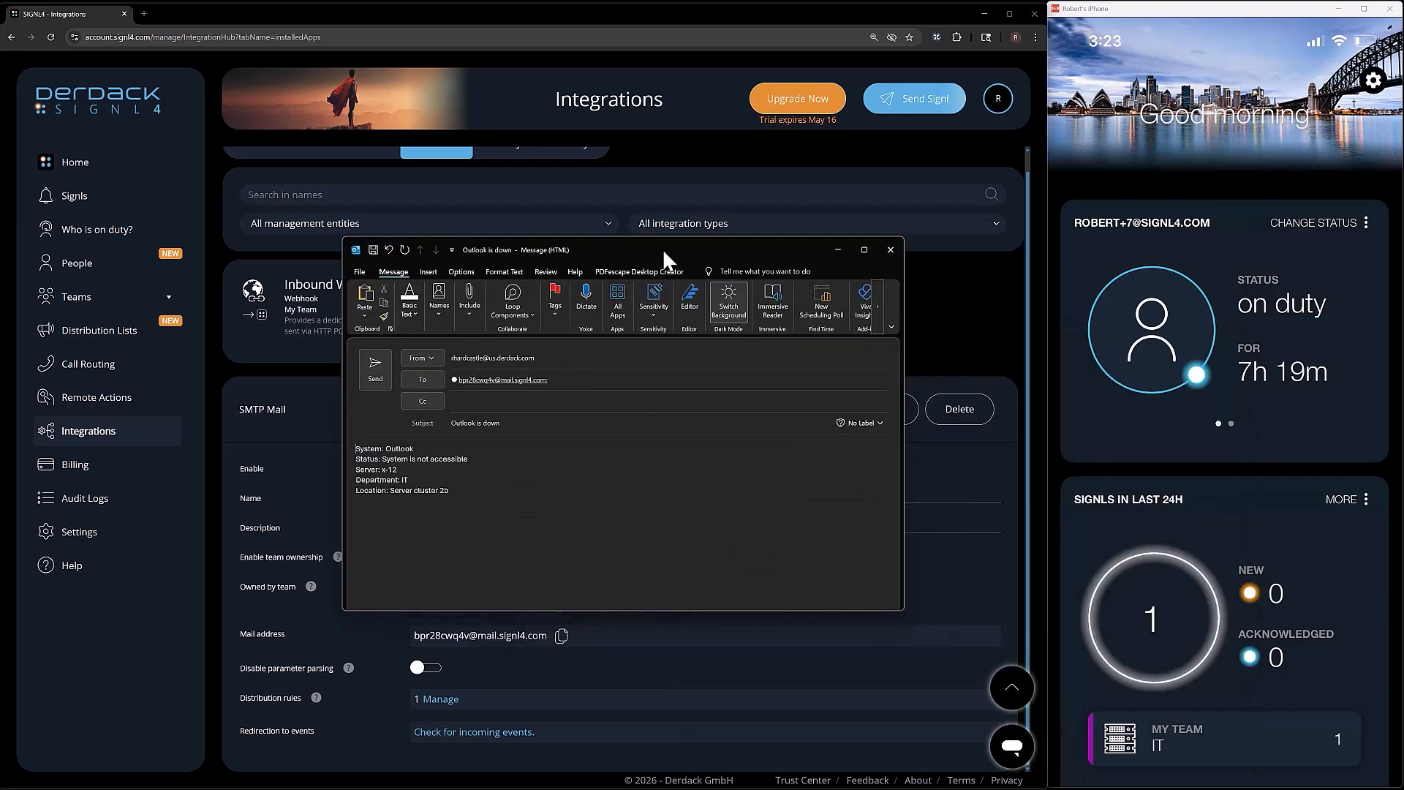
pyautogui.click(486, 424)
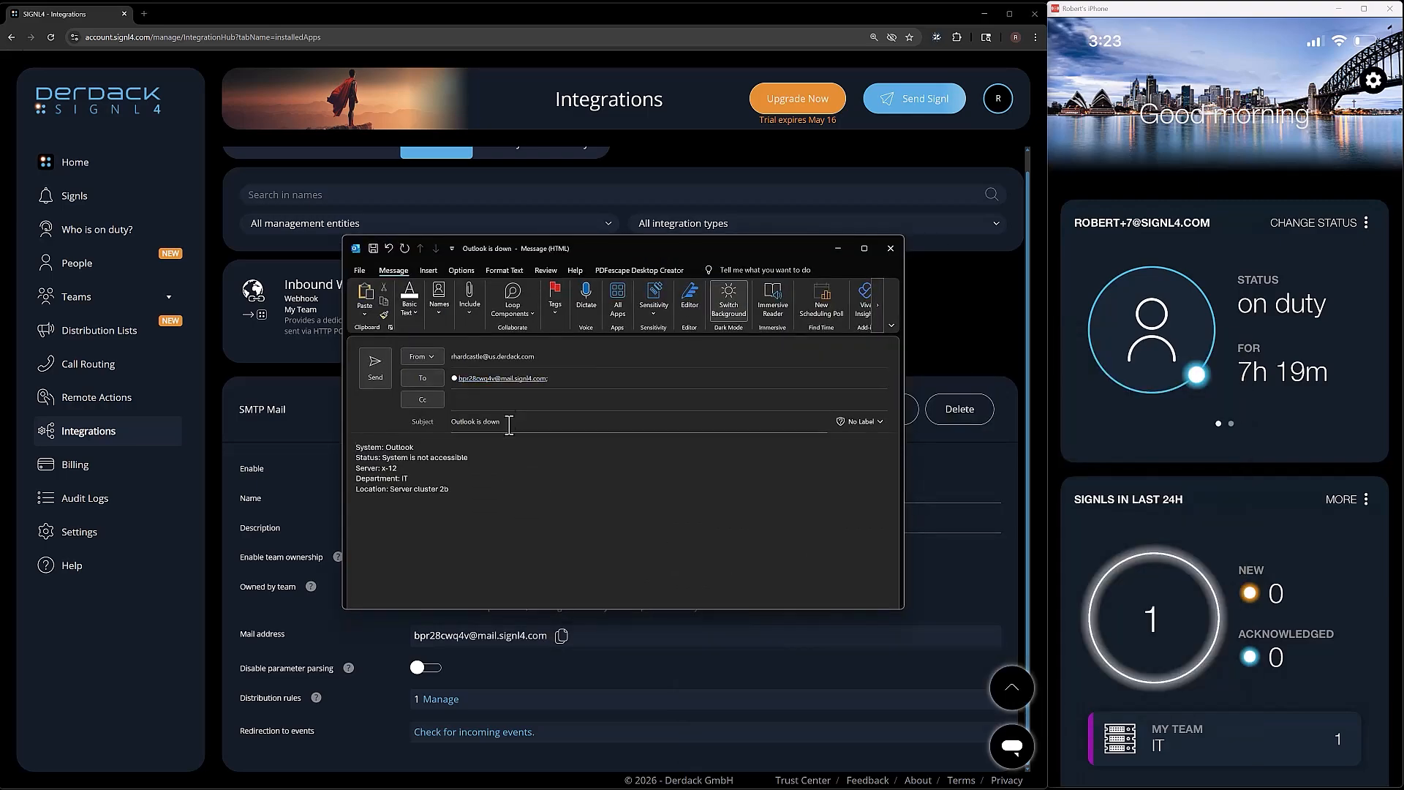
pyautogui.press('Tab')
pyautogui.click(375, 364)
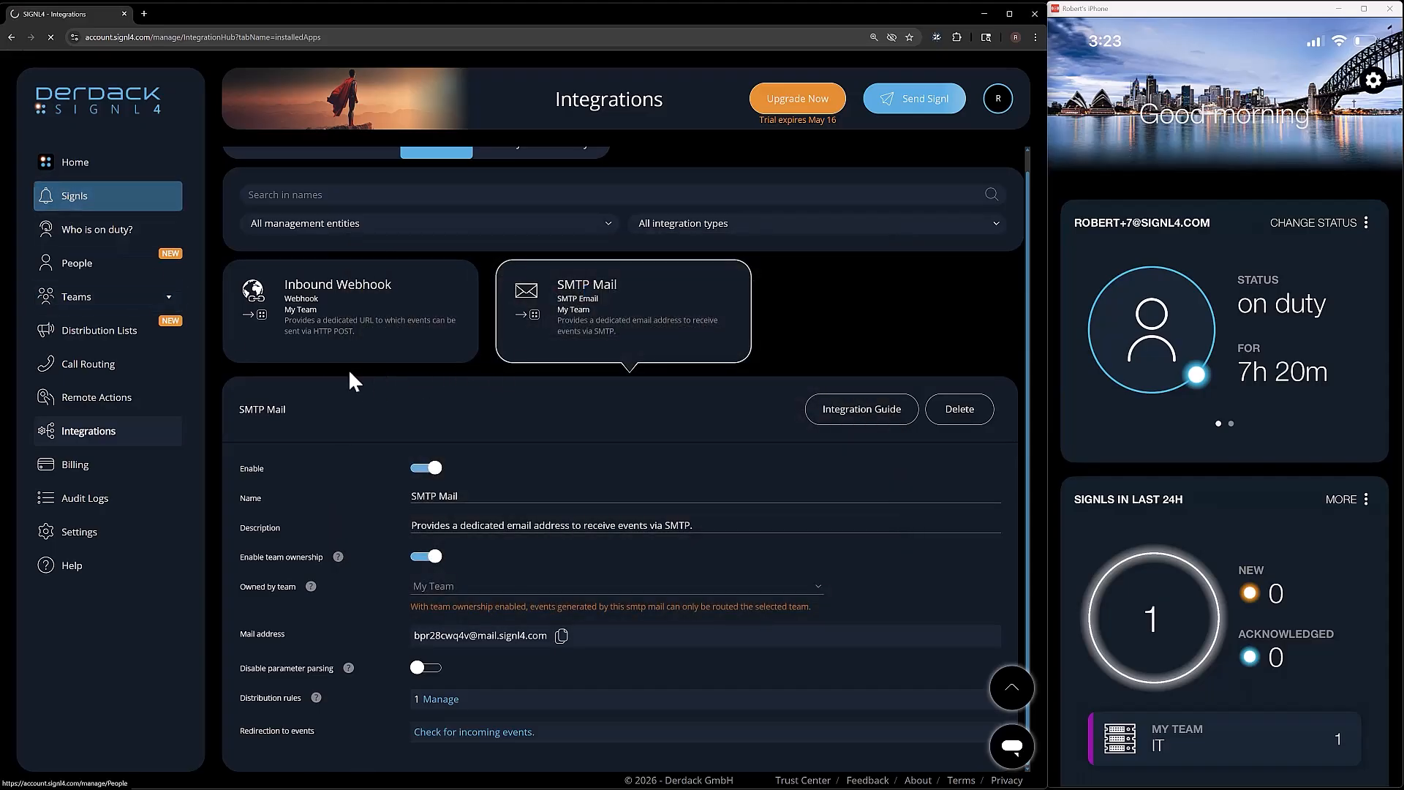
# - Watch the 'Outlook is down' Signl arrive in the web Signl Center and the phone's Signl list
pyautogui.click(59, 192)
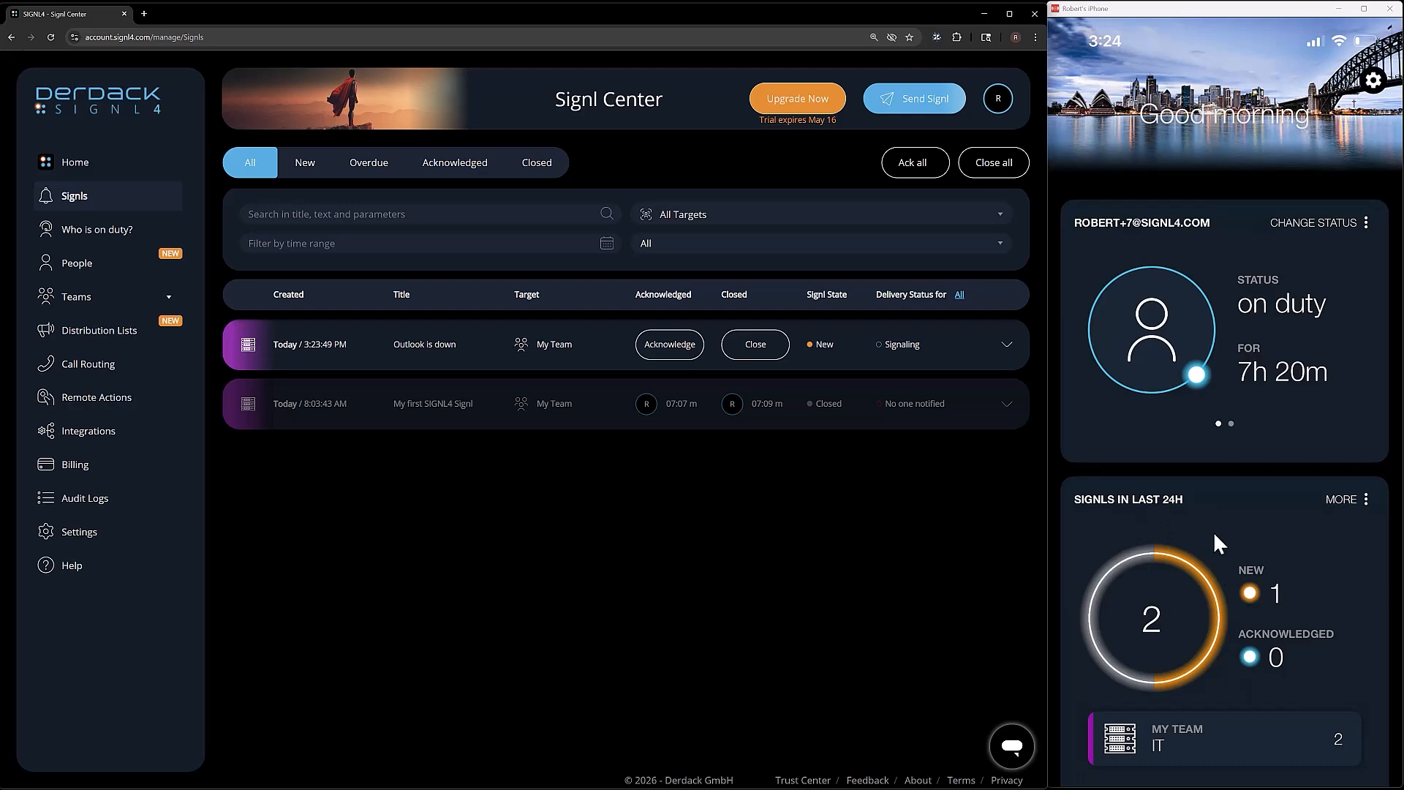
pyautogui.click(1184, 611)
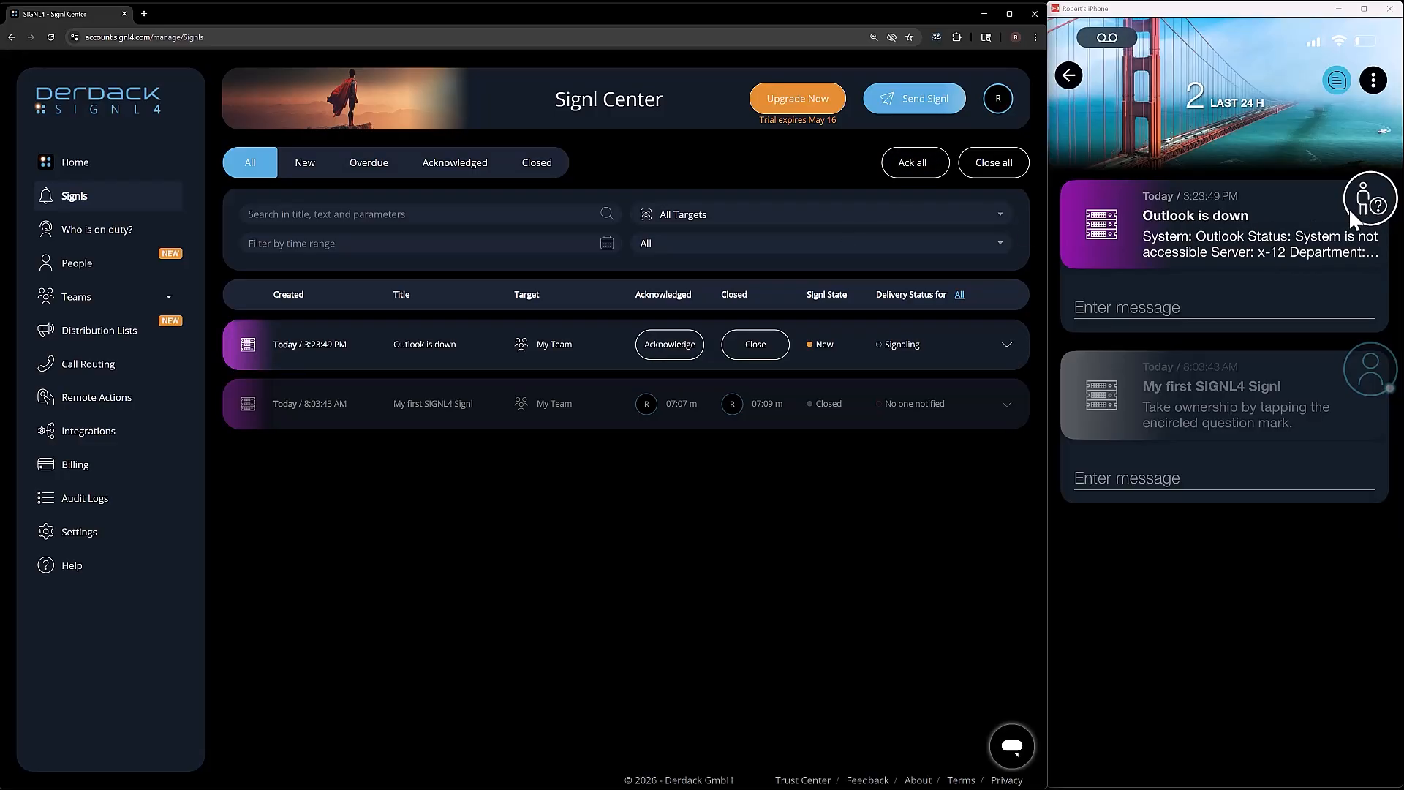
# - Open the 'Outlook is down' Signl on the phone and scroll through its details
pyautogui.click(1309, 220)
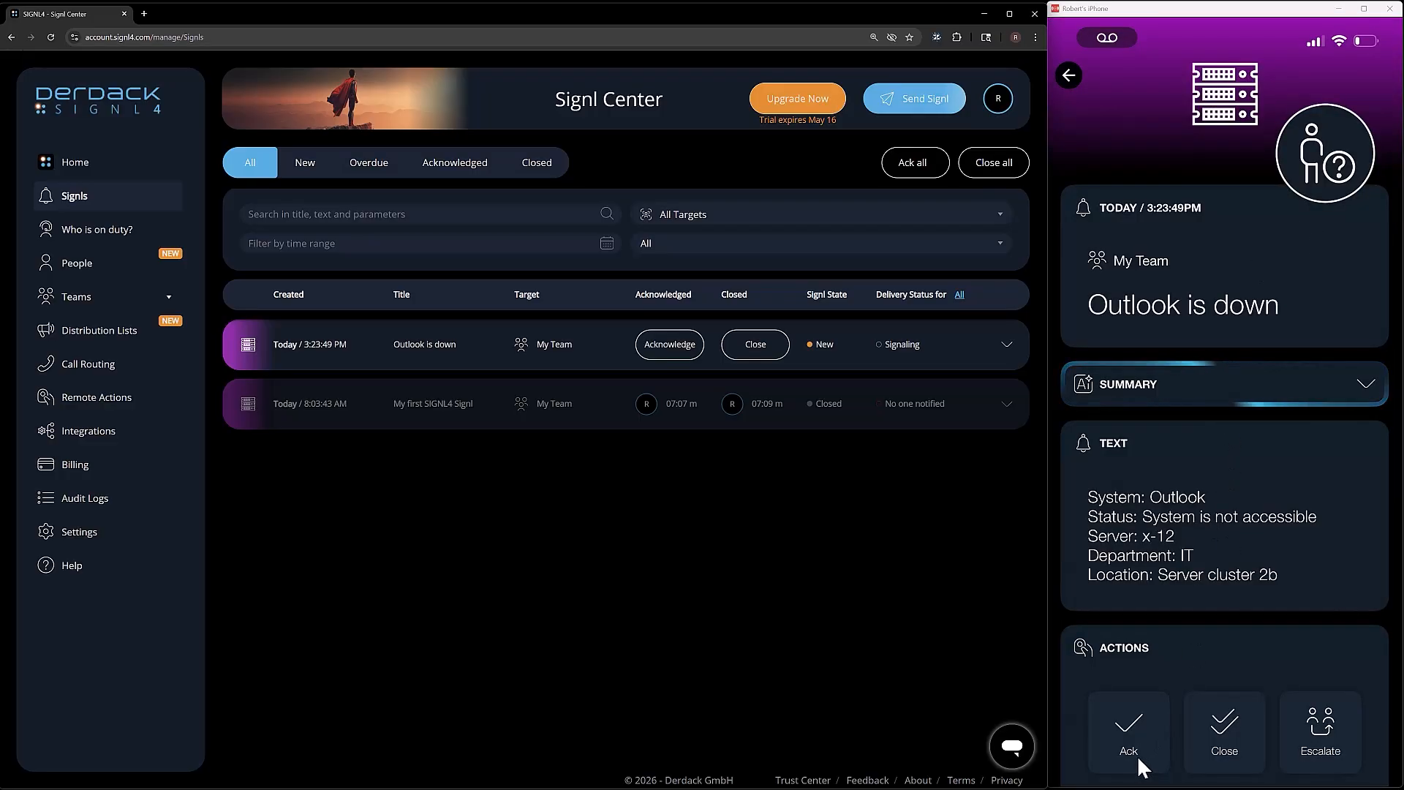
pyautogui.scroll(-3, 1142, 744)
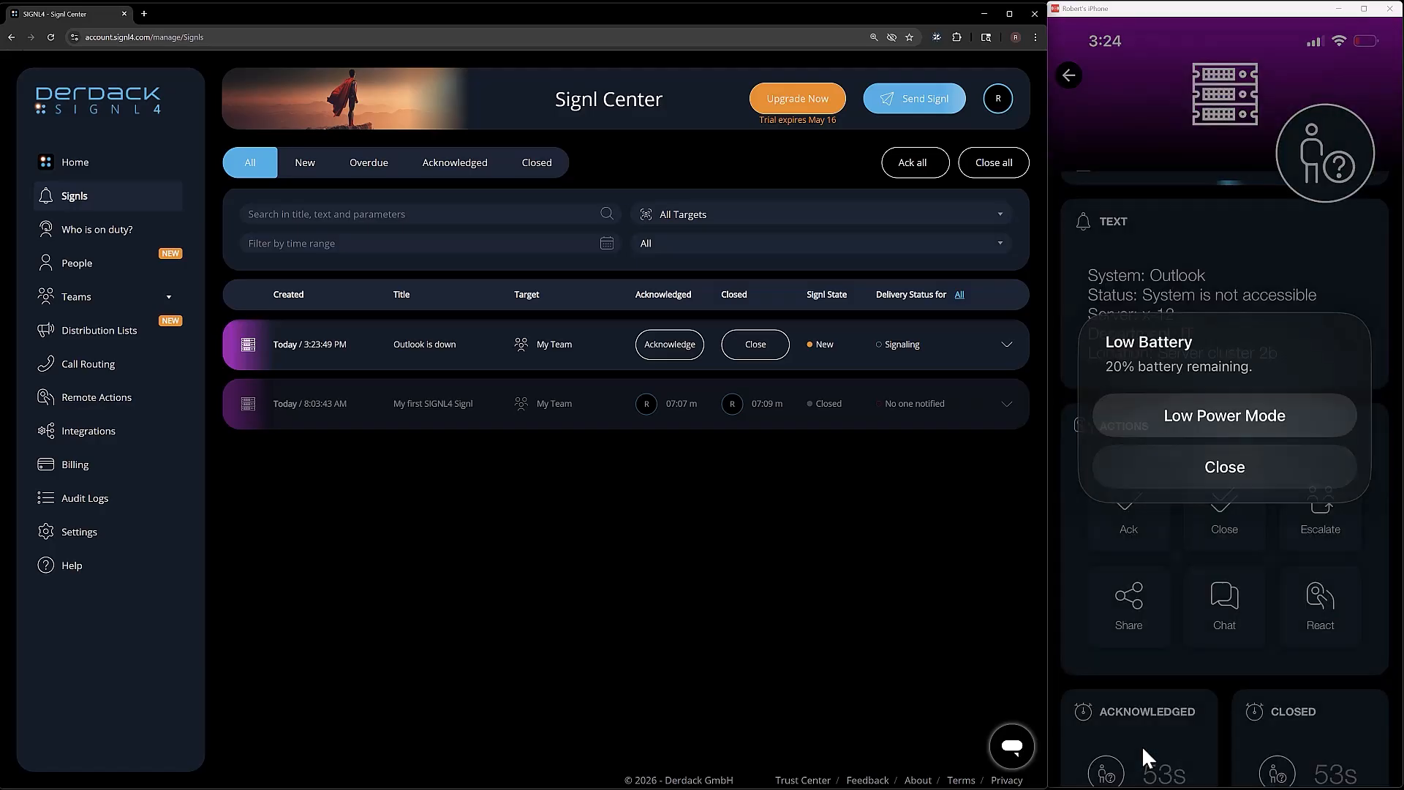
pyautogui.scroll(-4, 1142, 744)
pyautogui.scroll(-10, 1142, 744)
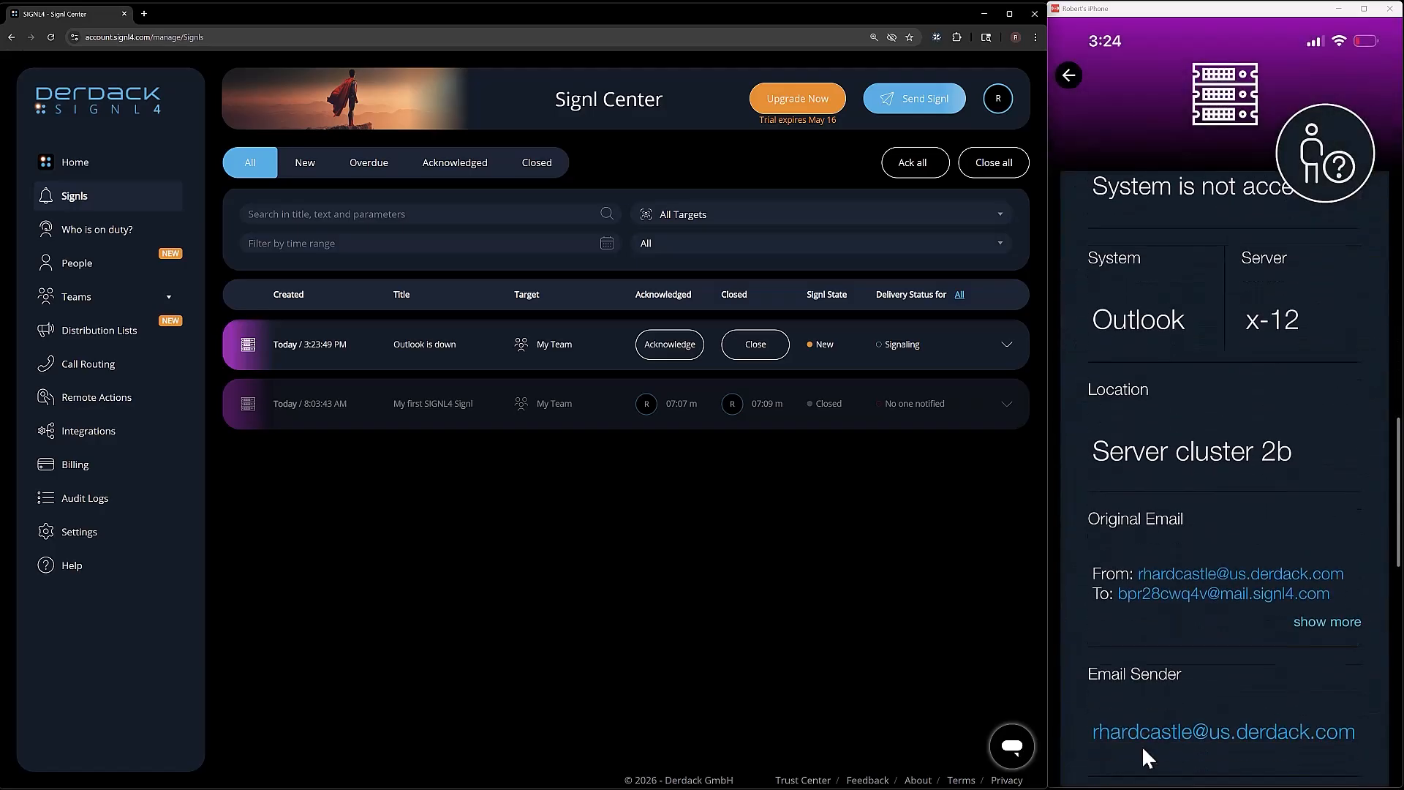
pyautogui.scroll(10, 1142, 744)
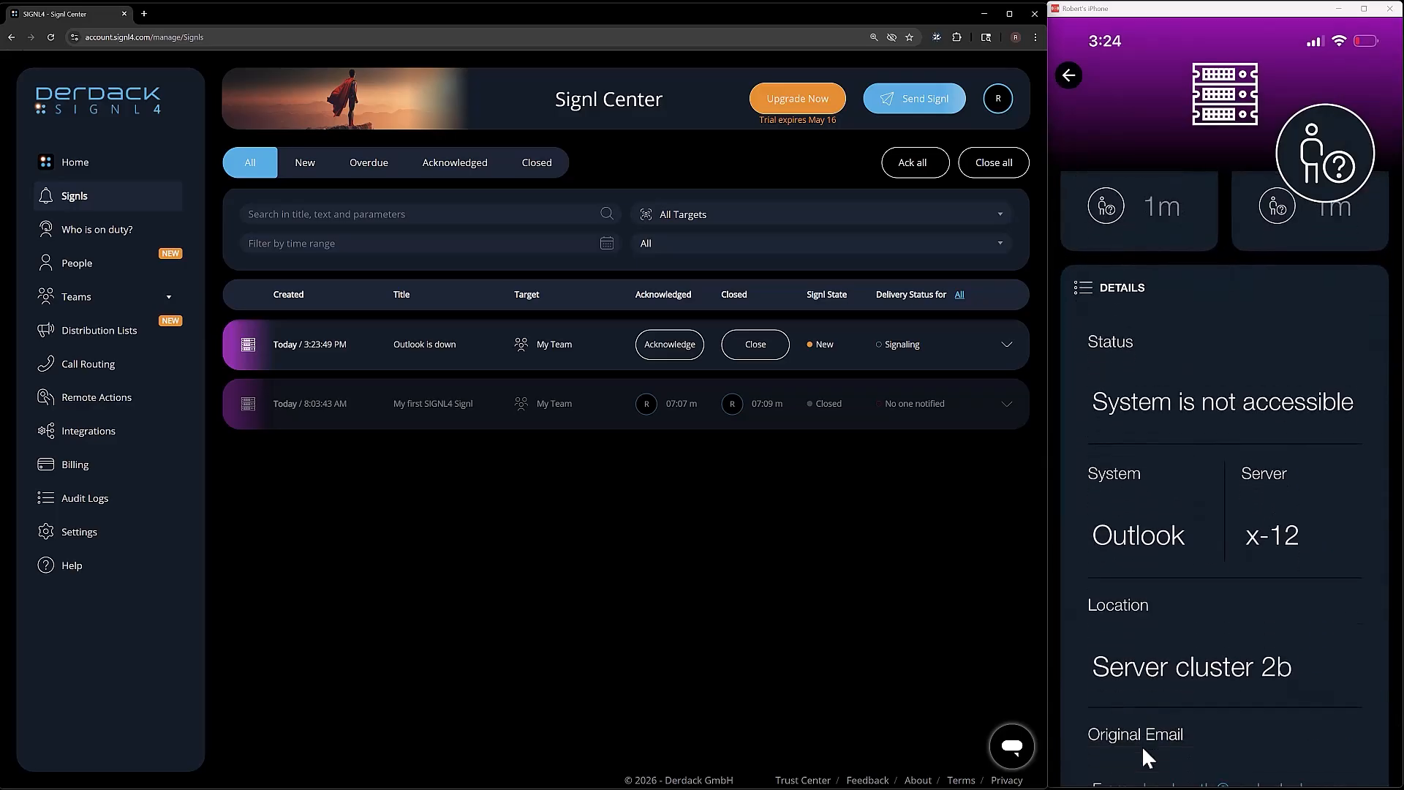
pyautogui.scroll(-3, 1143, 748)
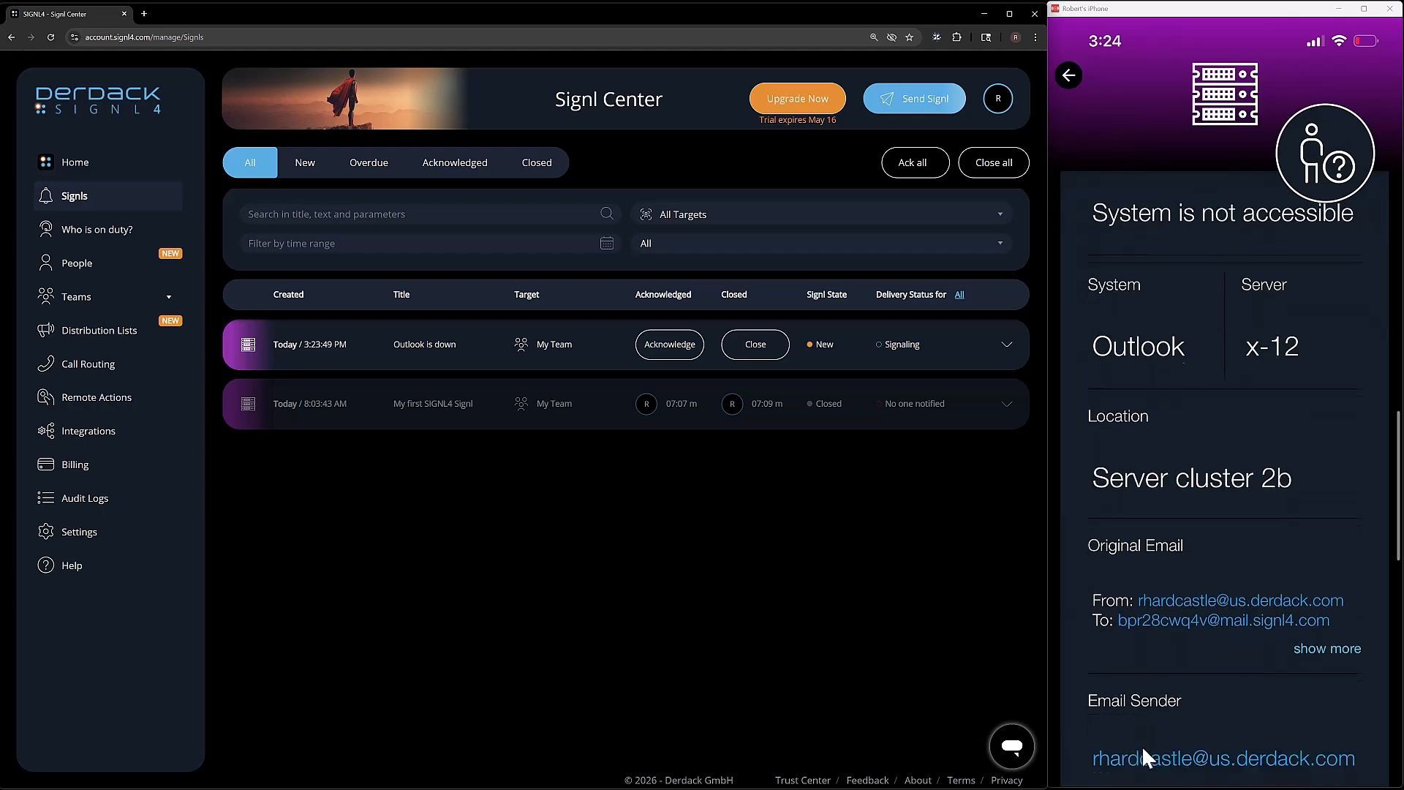
pyautogui.scroll(-3, 1144, 757)
pyautogui.scroll(-8, 1142, 745)
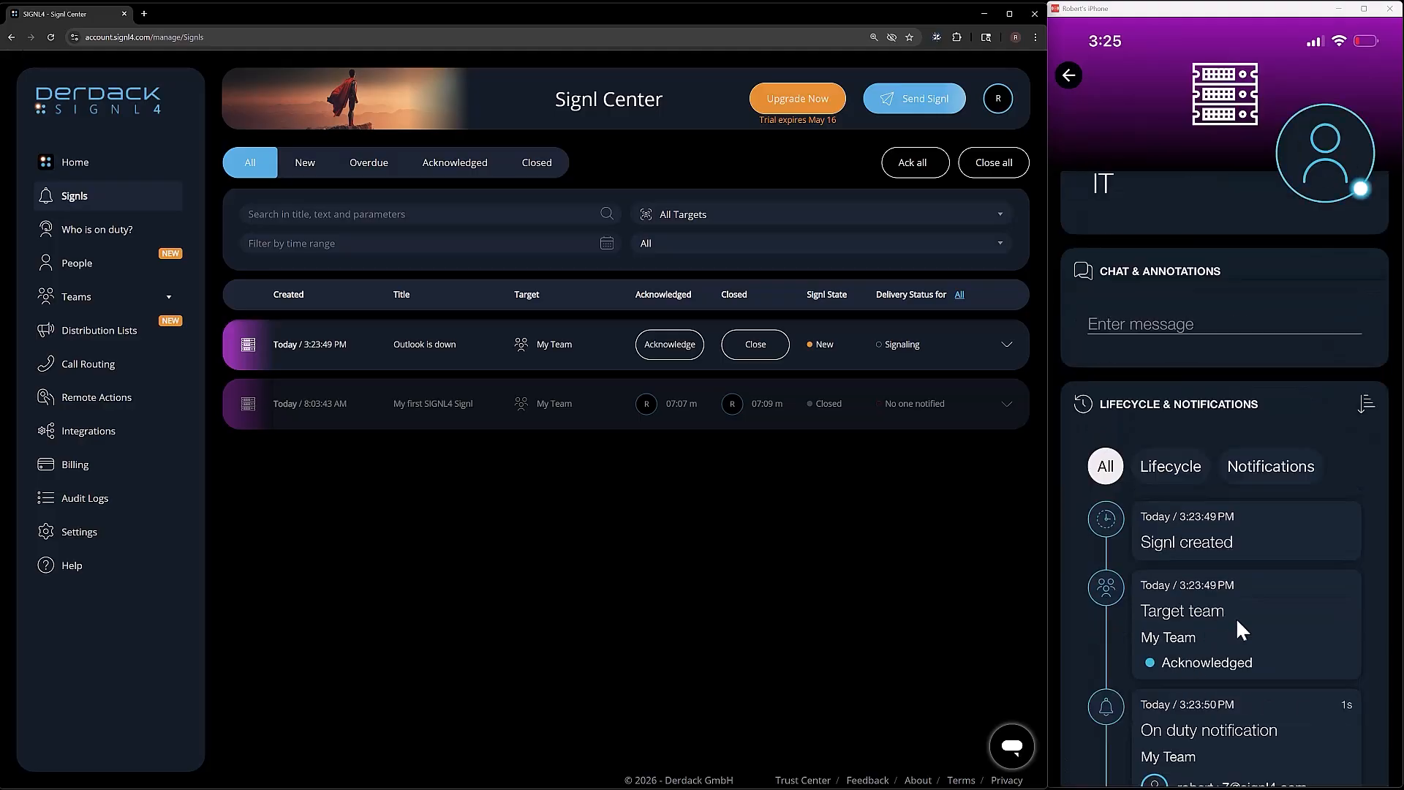
pyautogui.scroll(-3, 1236, 617)
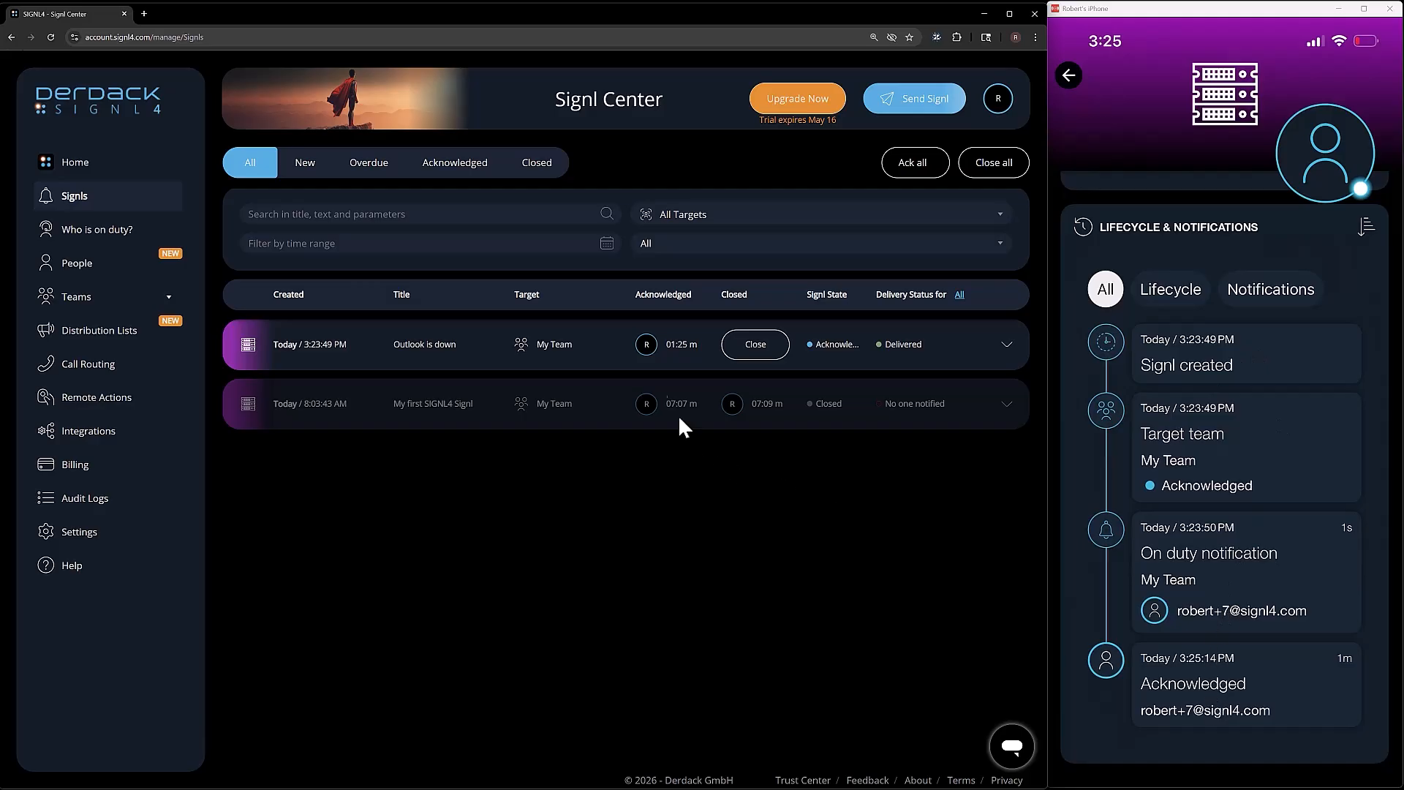
# - Expand the 'Outlook is down' row in the Signl Center, review it, and close the Signl
pyautogui.click(586, 357)
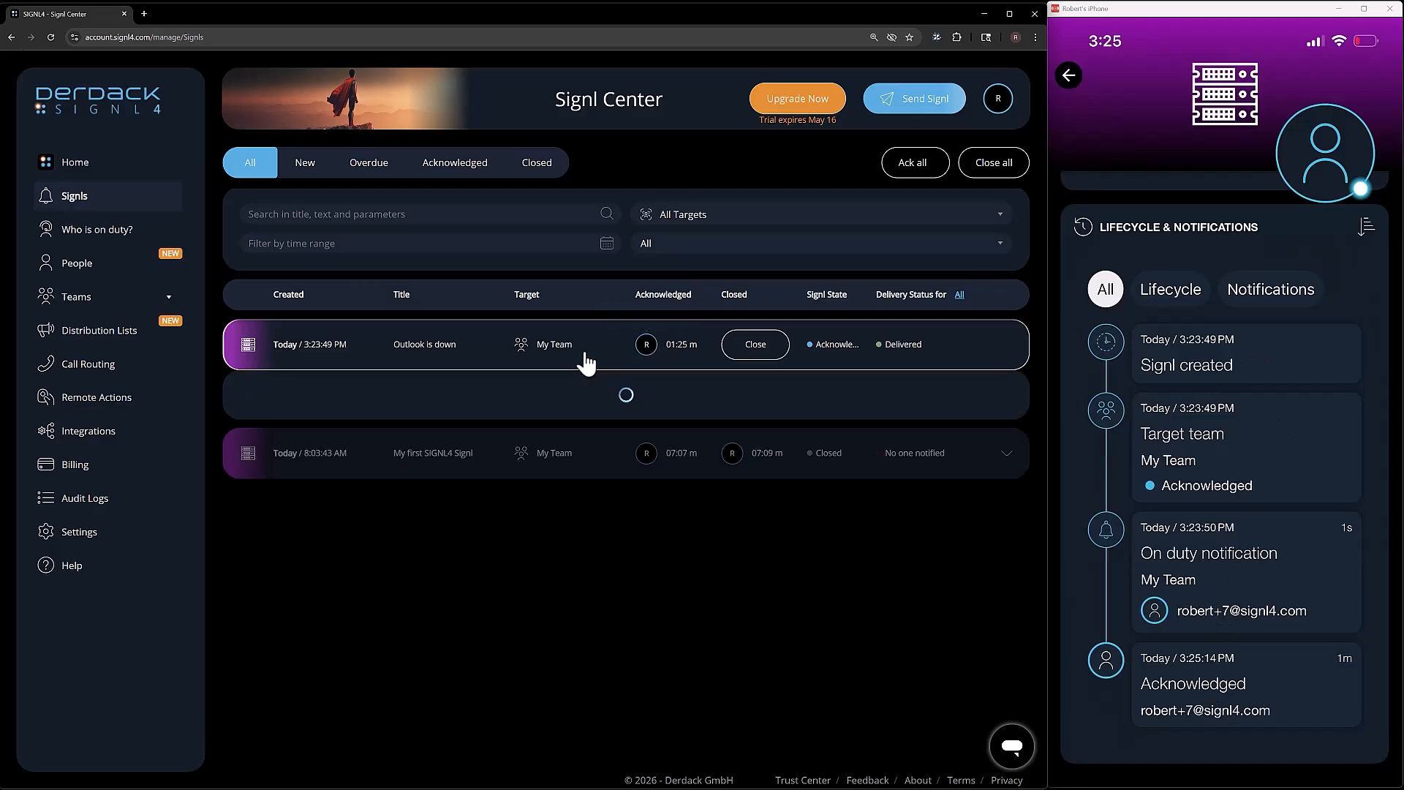
pyautogui.scroll(-5, 468, 519)
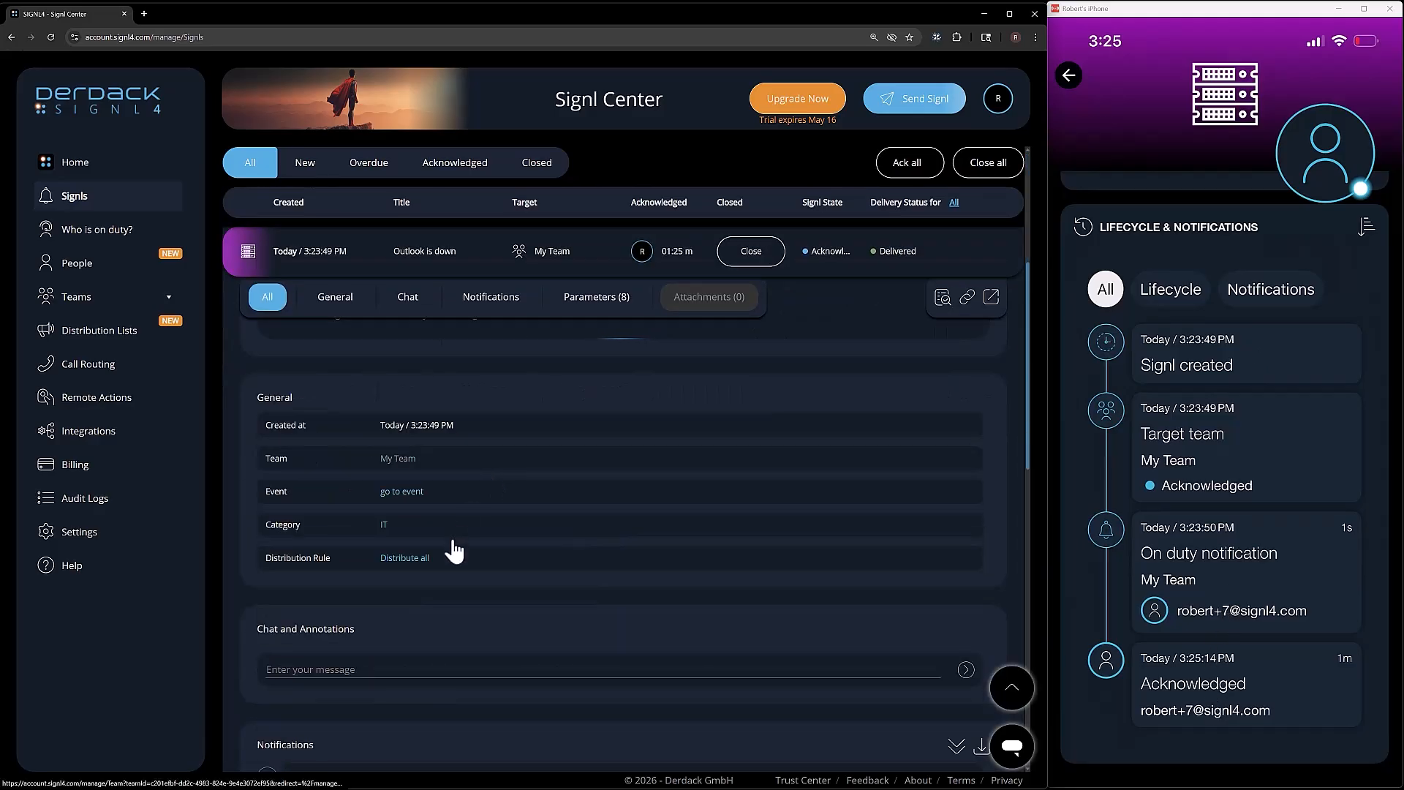
pyautogui.scroll(-6, 455, 545)
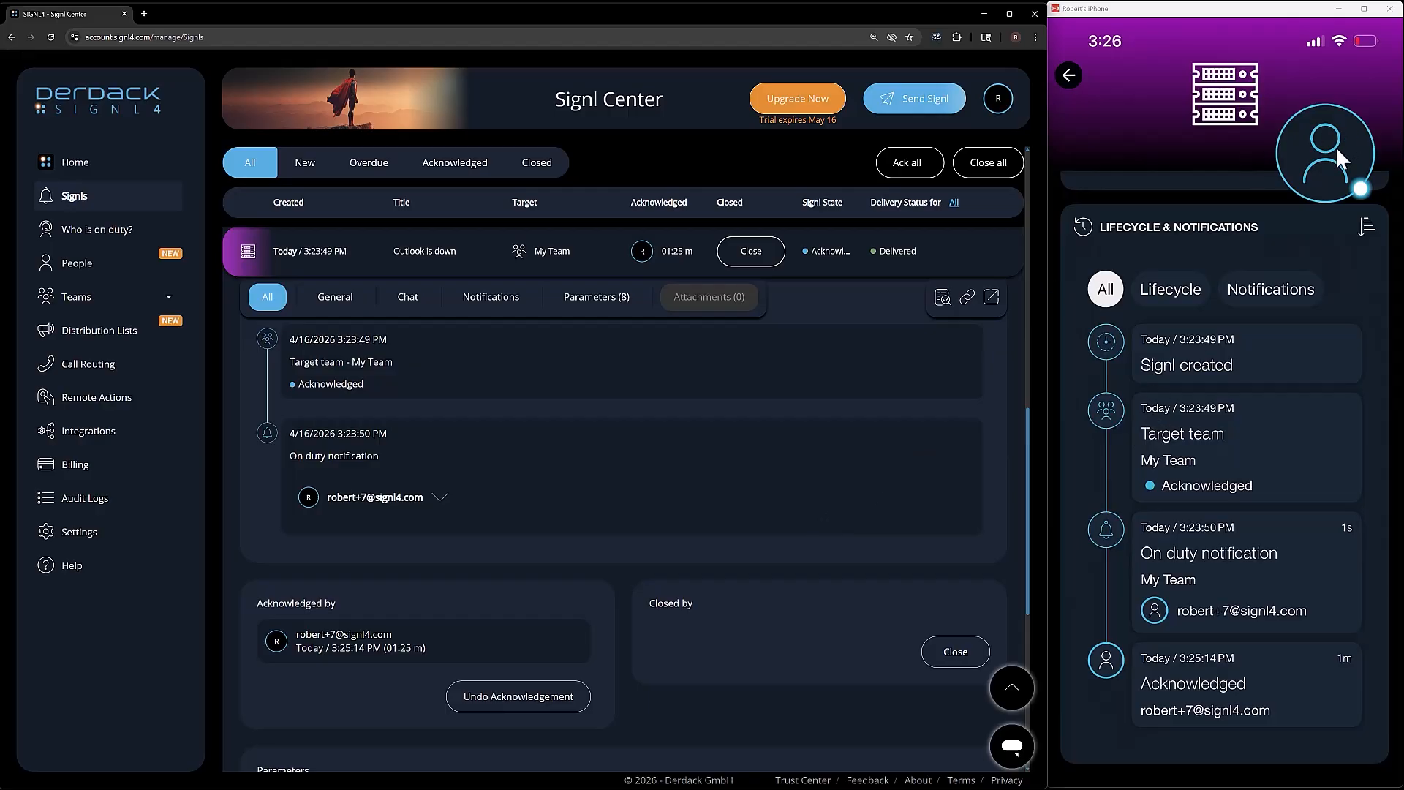
pyautogui.click(751, 257)
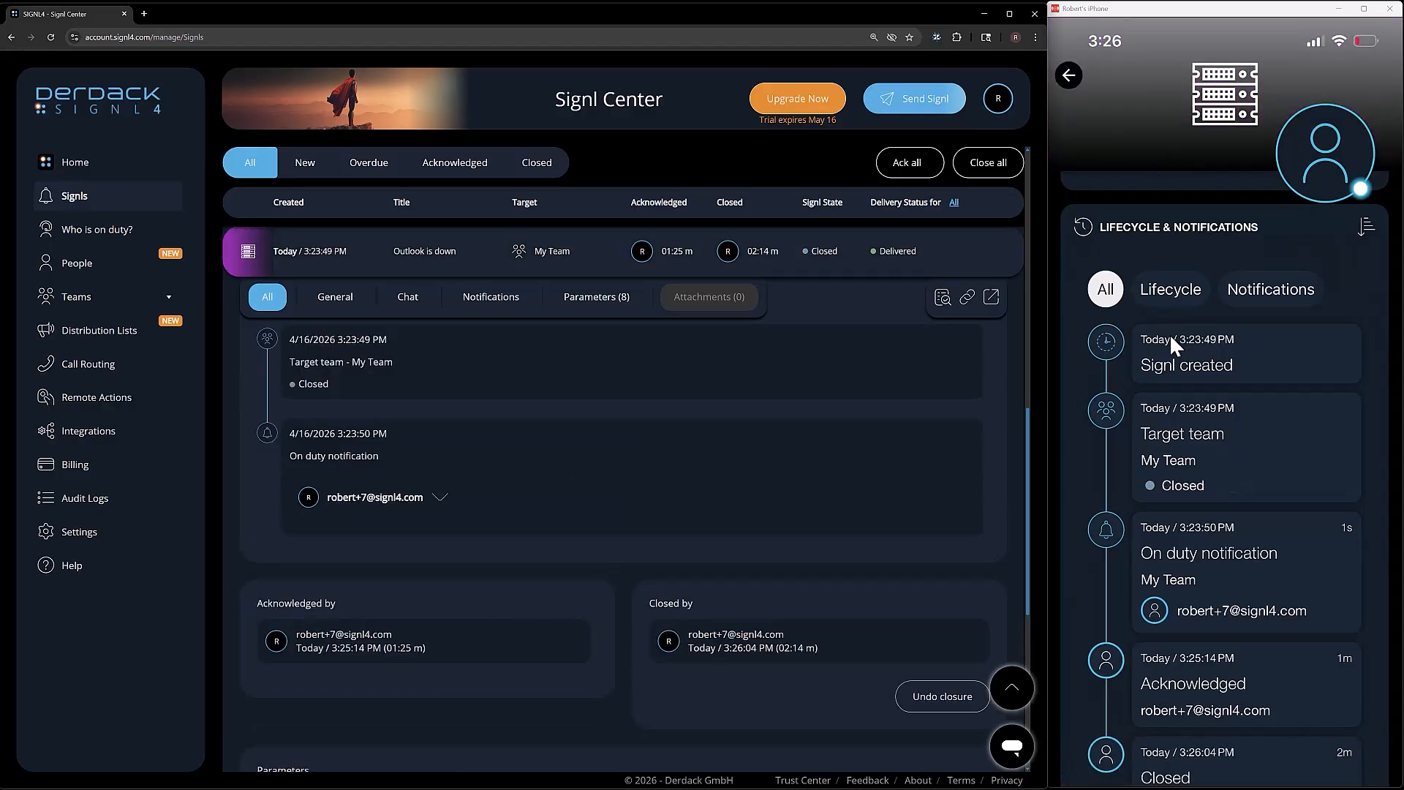
# - Check the Closed lifecycle entry on the phone, then return to its Signl list
pyautogui.scroll(-2, 1169, 334)
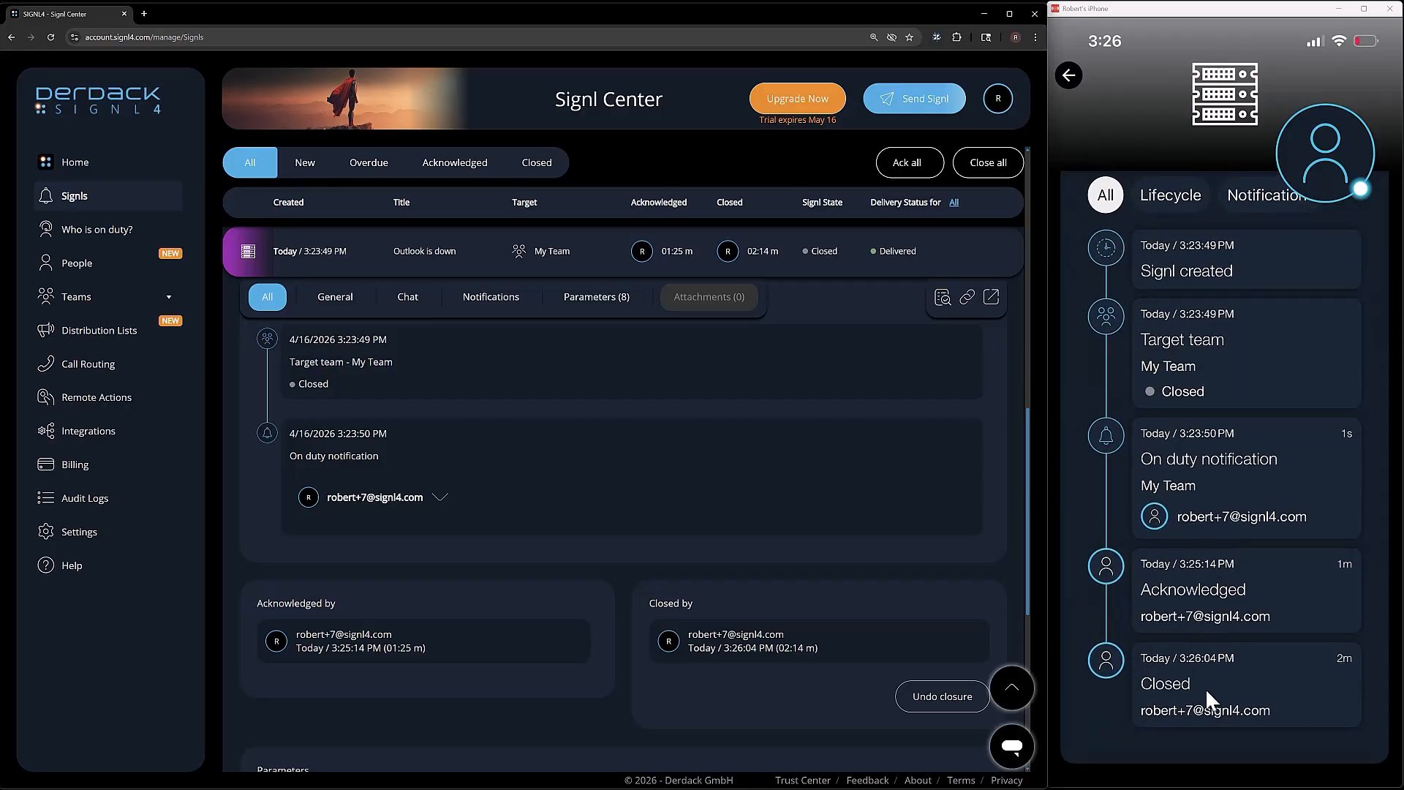
pyautogui.scroll(10, 1206, 691)
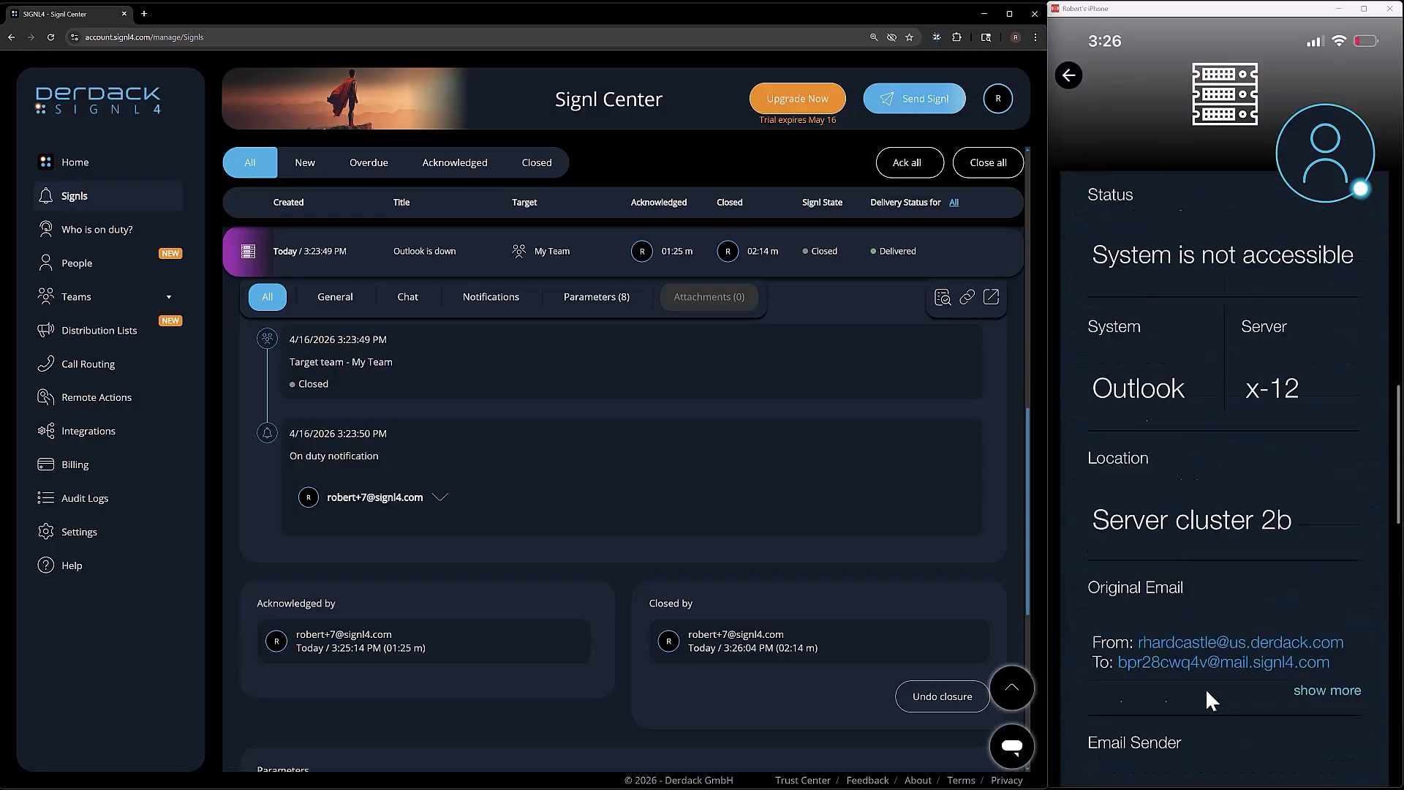
pyautogui.scroll(6, 1206, 692)
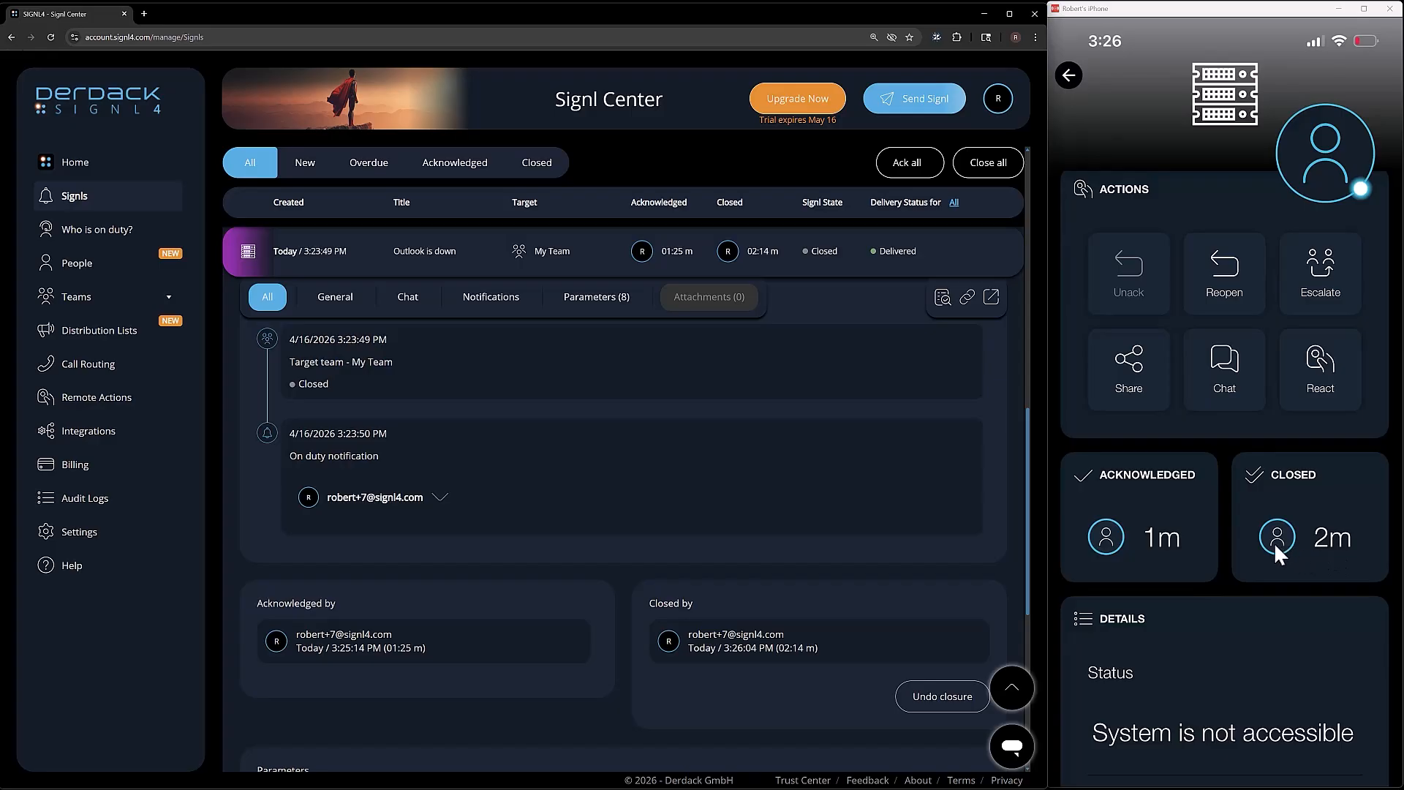
pyautogui.scroll(6, 1247, 529)
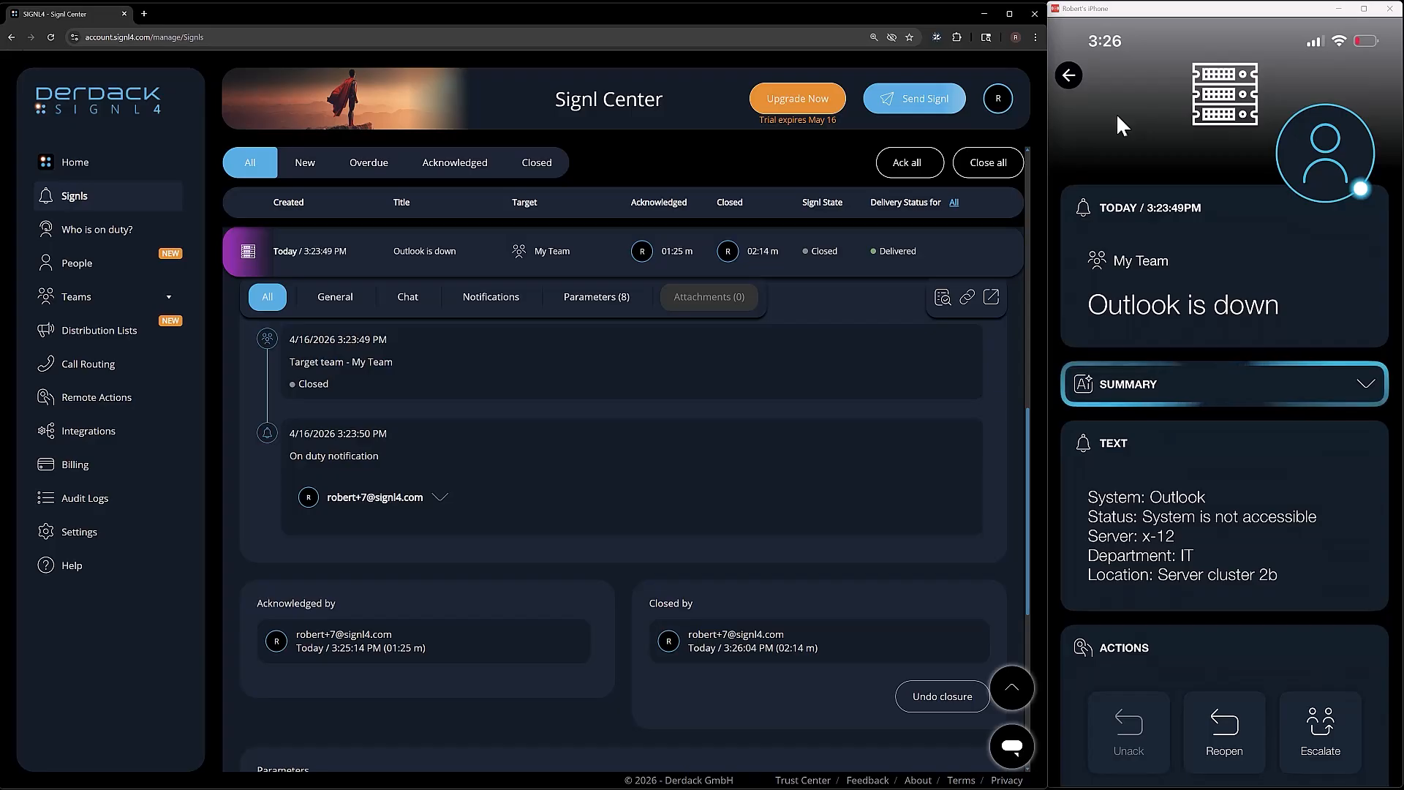
pyautogui.click(1076, 84)
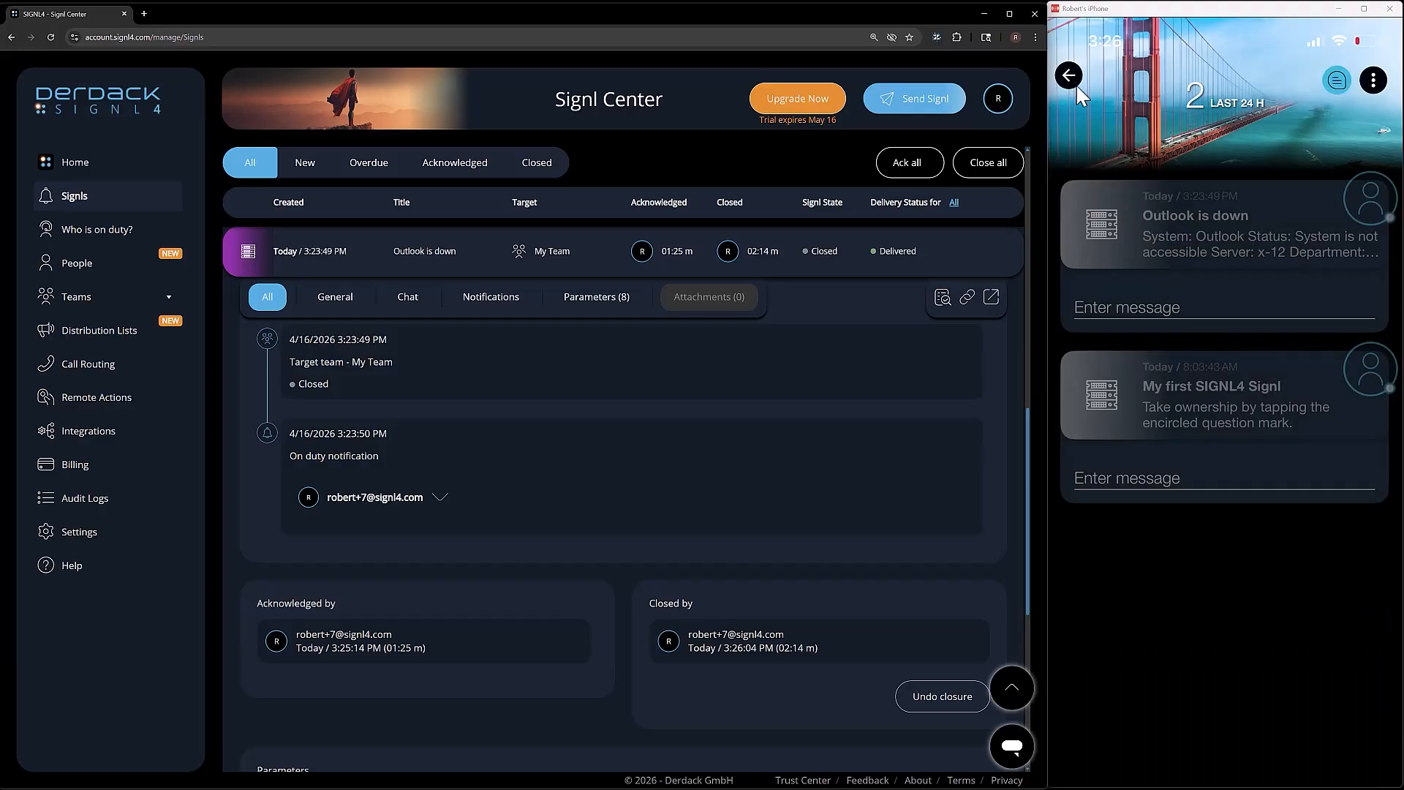